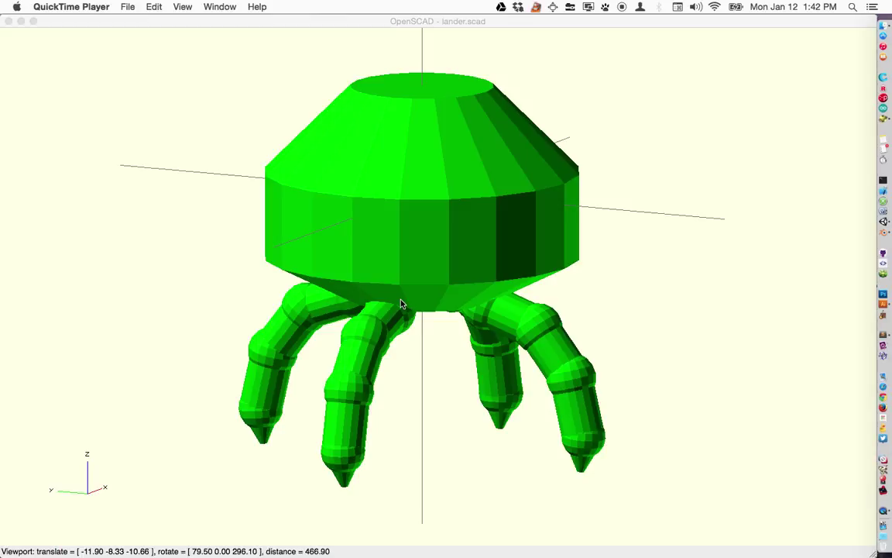
Step: Bring OpenSCAD's lander.scad forward and zoom in and out on the four-legged lander
click(432, 296)
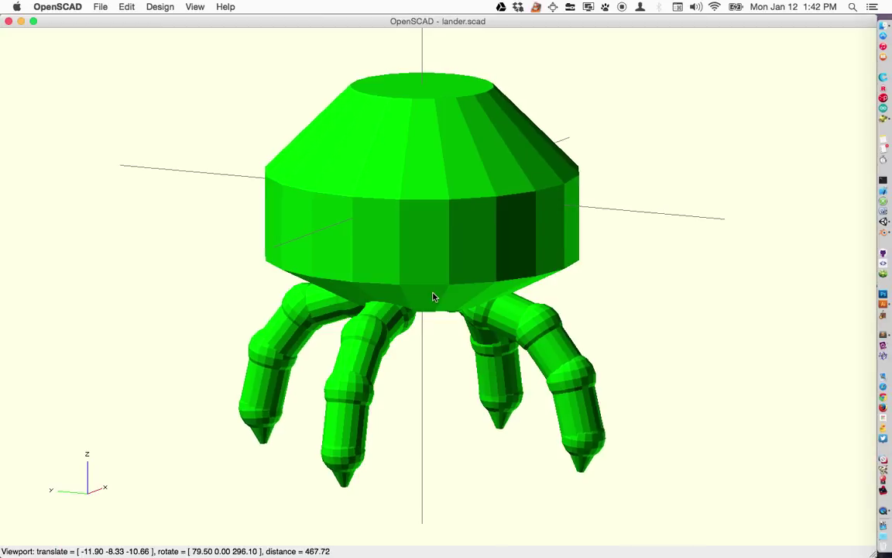
scroll(433, 296, down, 5)
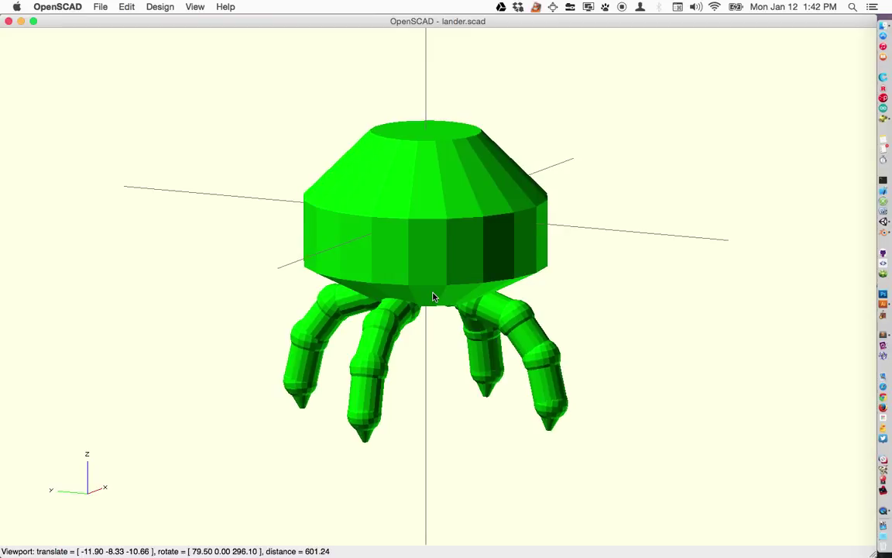
scroll(433, 296, up, 5)
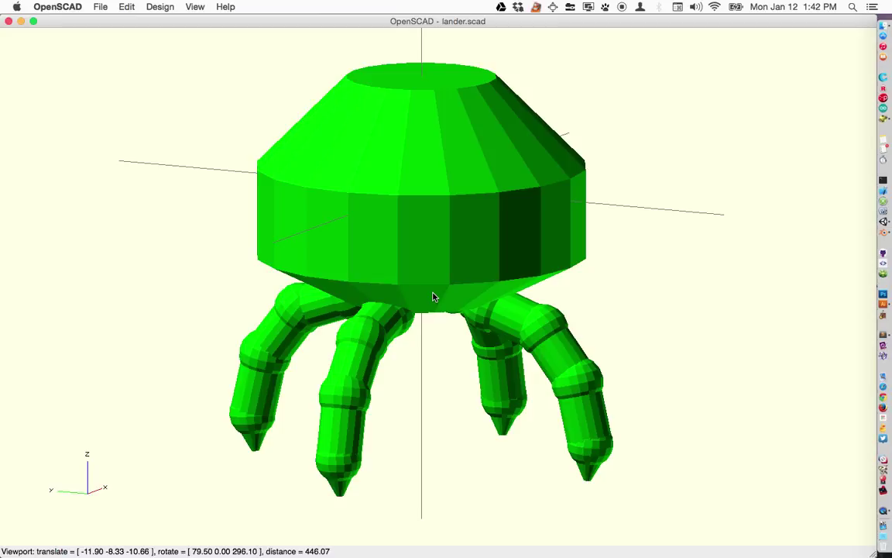
scroll(433, 296, down, 4)
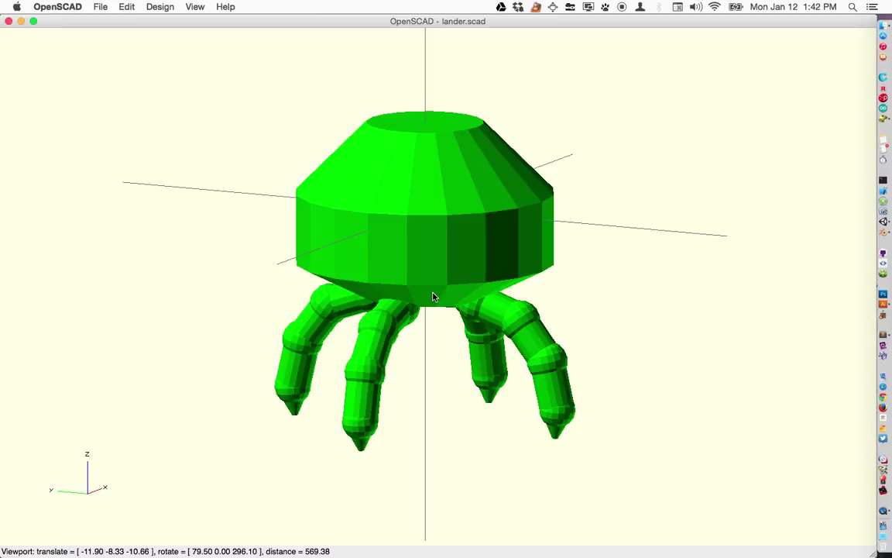
scroll(433, 297, up, 5)
scroll(434, 296, down, 3)
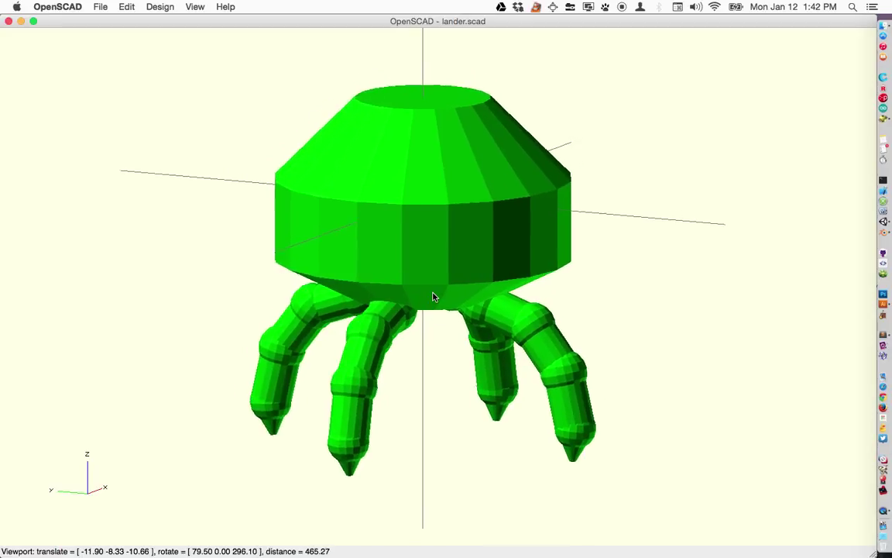
scroll(433, 296, up, 2)
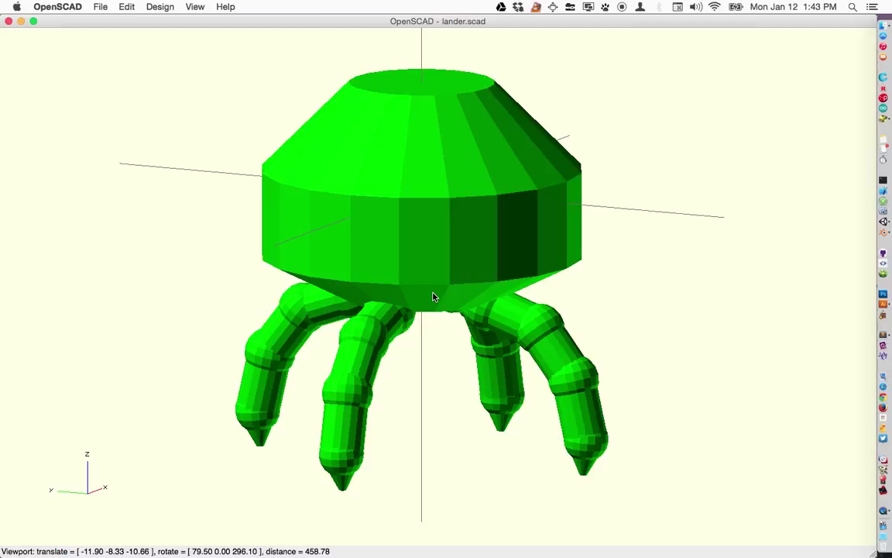
Step: Switch from the current application over to Blender with Cmd+Tab
key(super+Tab)
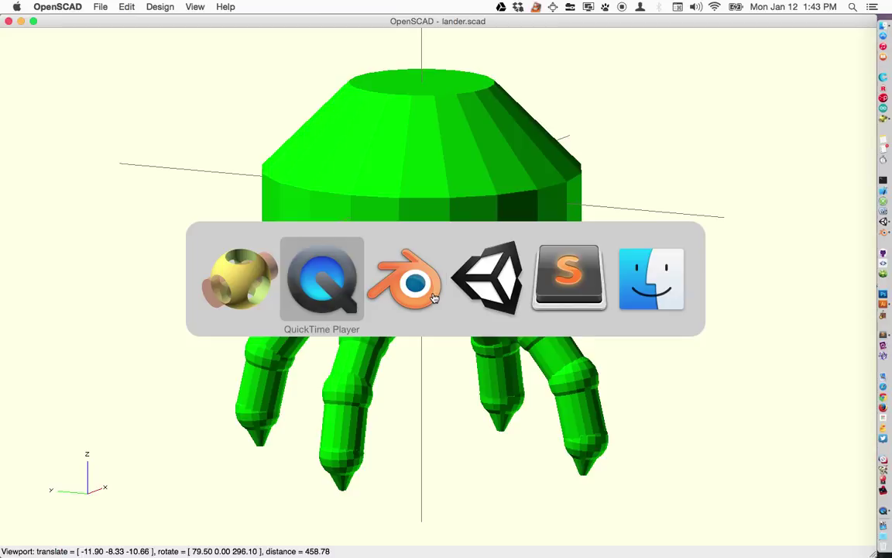
key(super+Tab)
key(shift+super+Tab)
key(shift+super+Tab)
key(super+Tab)
key(super+Tab)
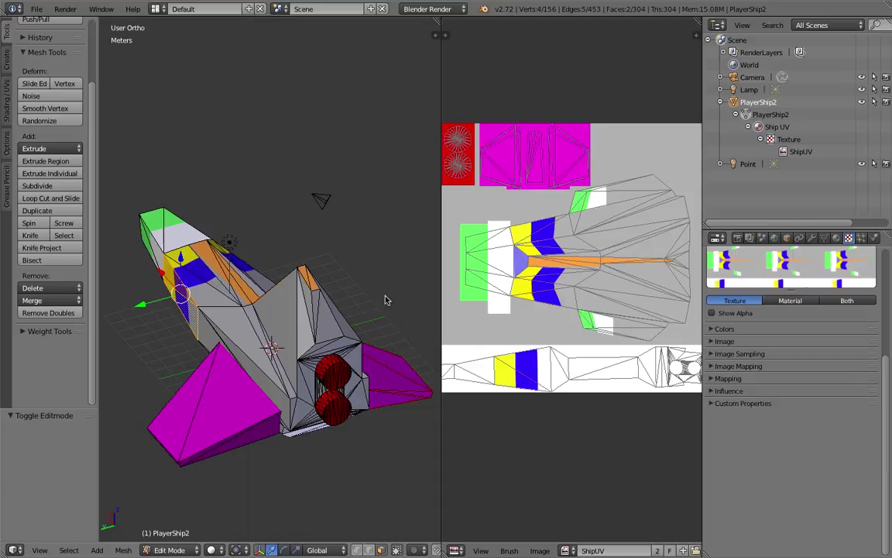
Step: Orbit and zoom around the textured PlayerShip2 model beside its ShipUV layout
middle_drag(315, 315, 319, 272)
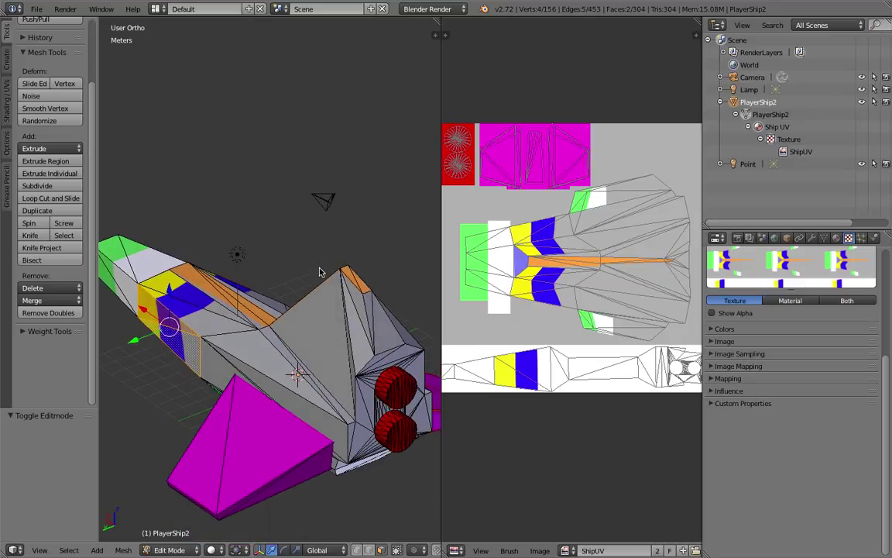
scroll(614, 252, up, 2)
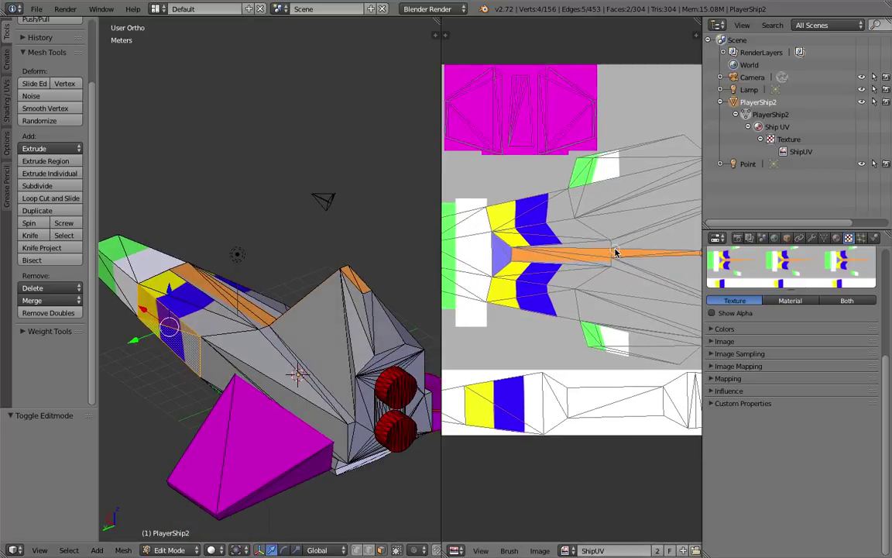
scroll(615, 253, down, 1)
scroll(616, 253, down, 1)
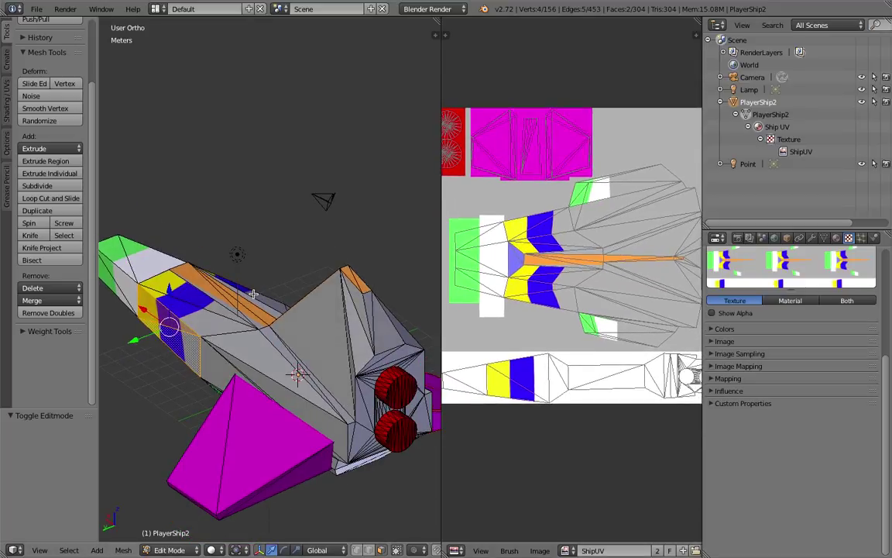
middle_drag(253, 293, 258, 234)
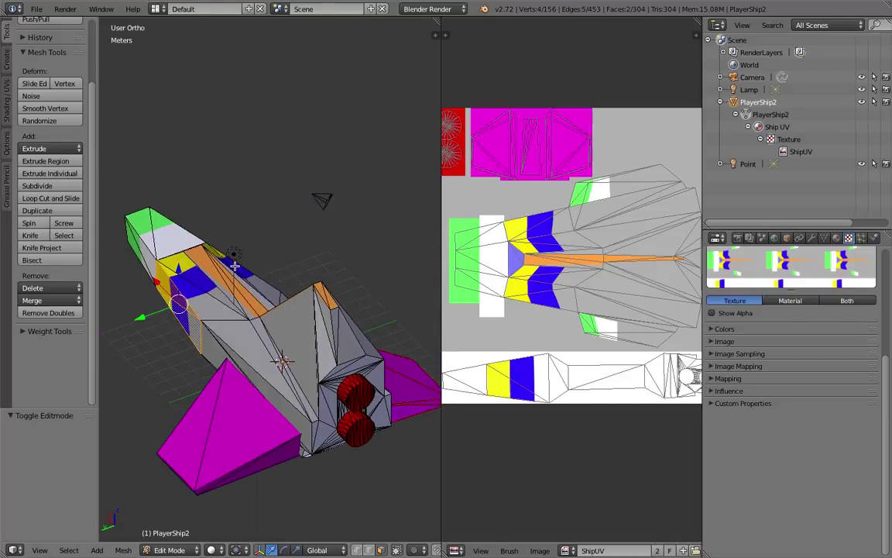
shift+scroll(235, 266, down, 5)
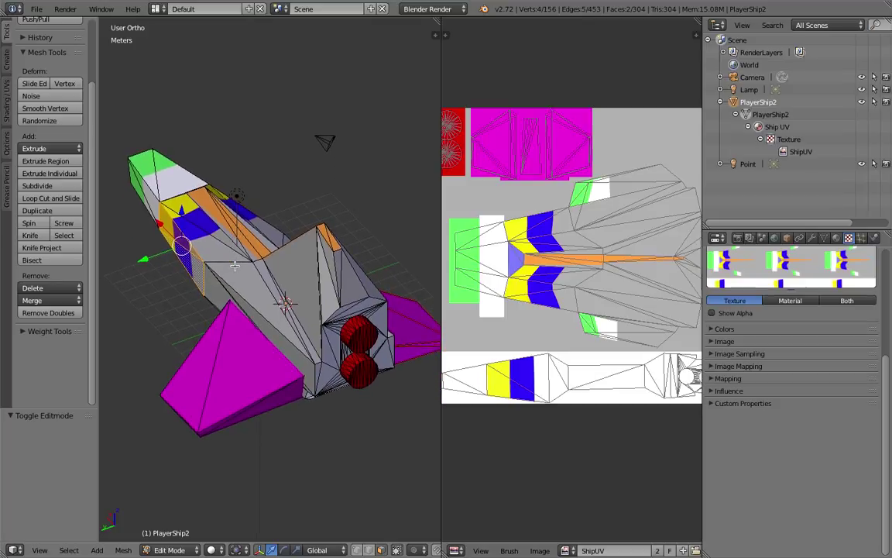
middle_drag(259, 270, 318, 275)
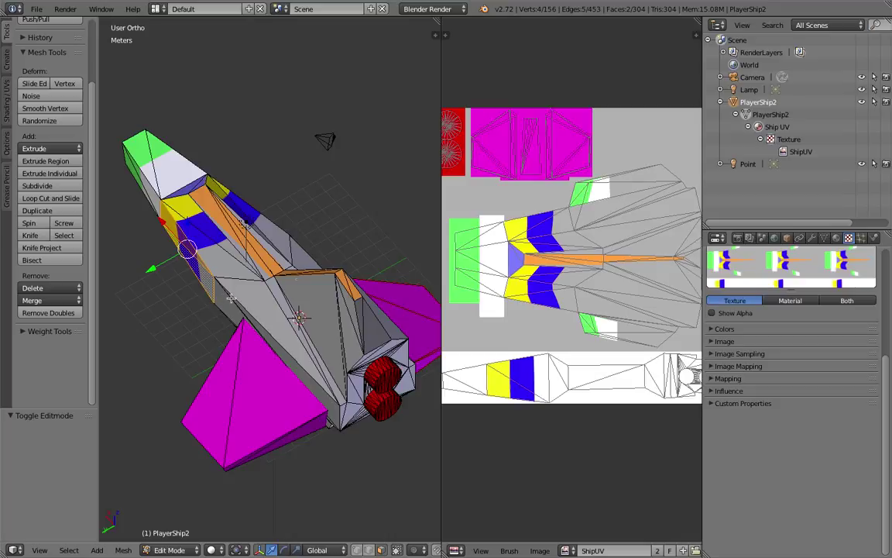
Step: Bring Unity forward, list all model assets and show PlayerShip2's import settings with larger thumbnails
key(super+Tab)
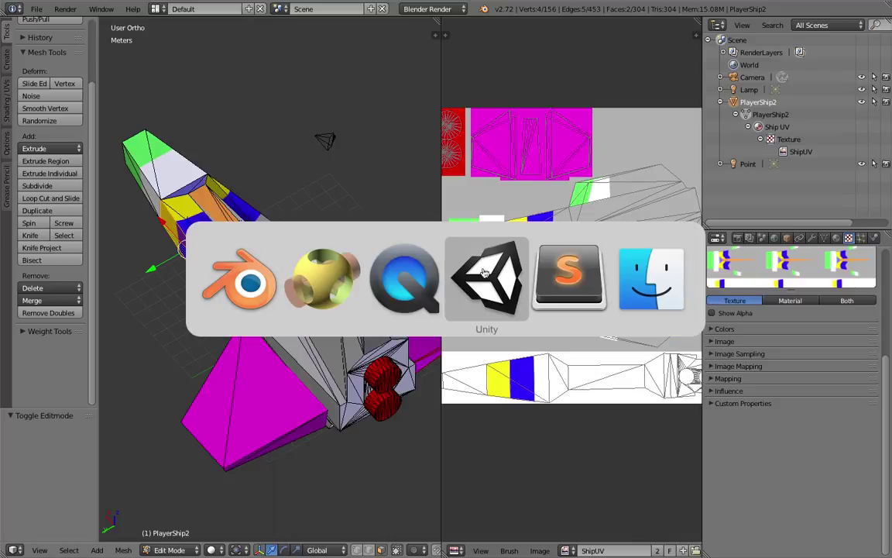
click(500, 282)
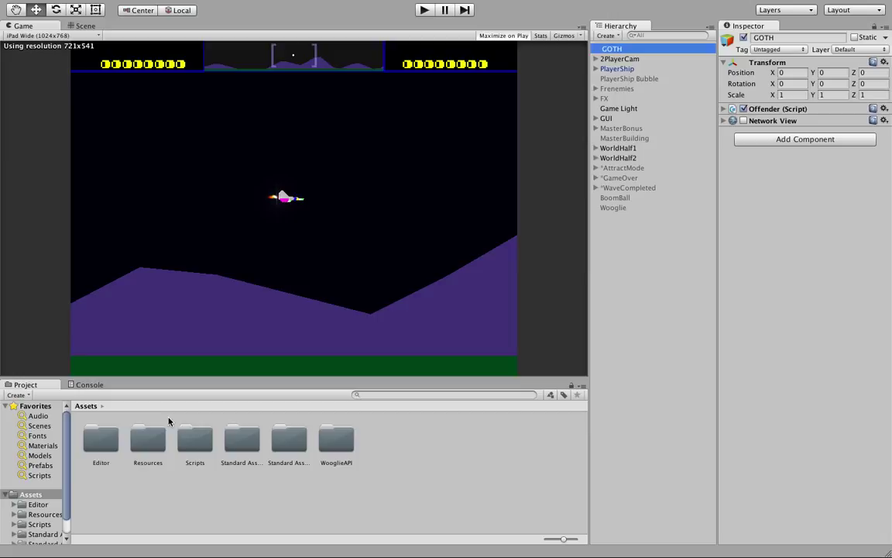
click(39, 455)
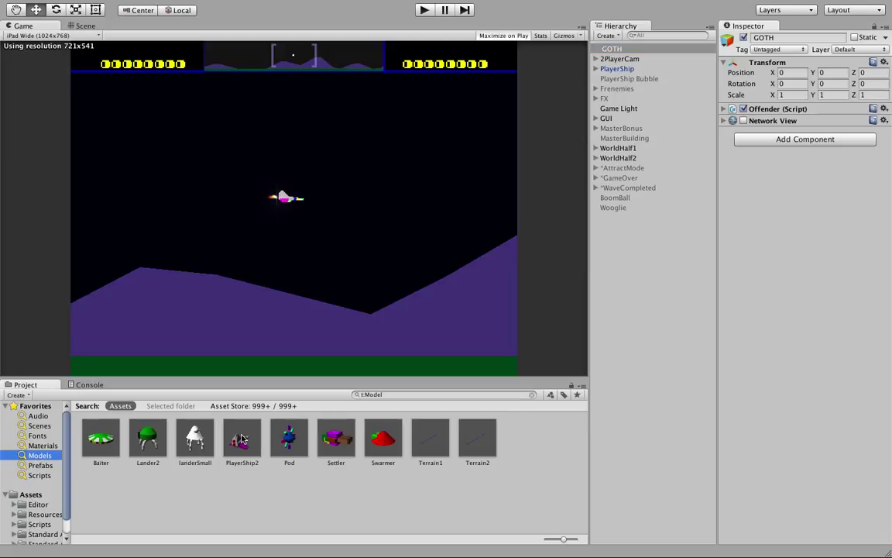
click(242, 439)
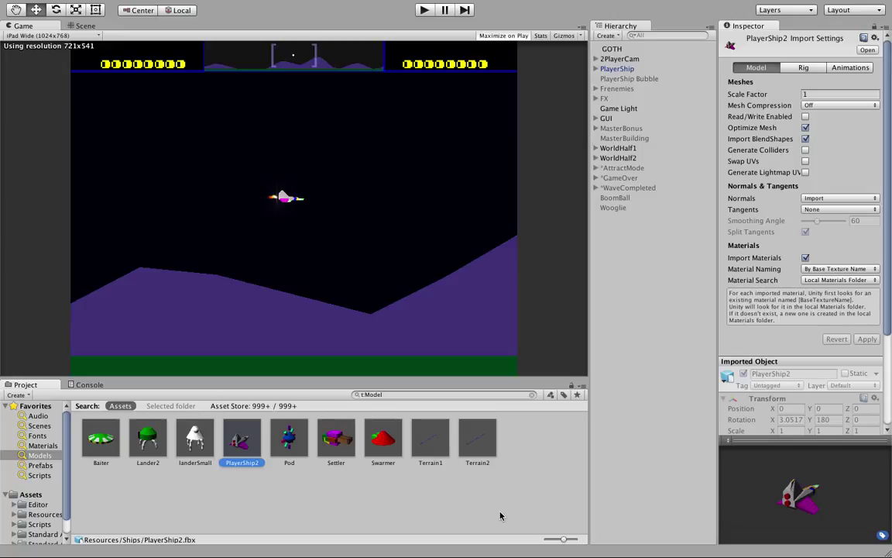
drag(564, 539, 577, 541)
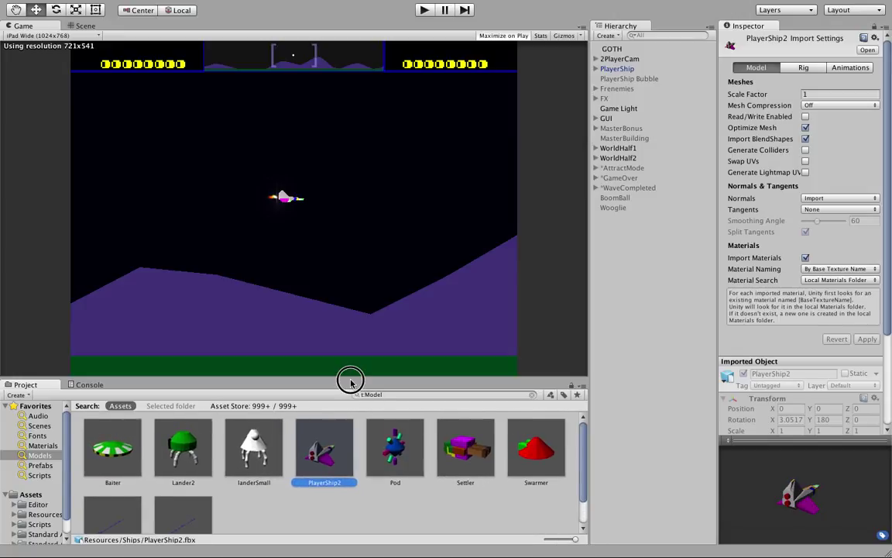
Step: Browse Pod, Settler, Swarmer, landerSmall, Lander2, Baiter and Terrain1 models, then enlarge the game preview
drag(350, 381, 350, 290)
click(402, 364)
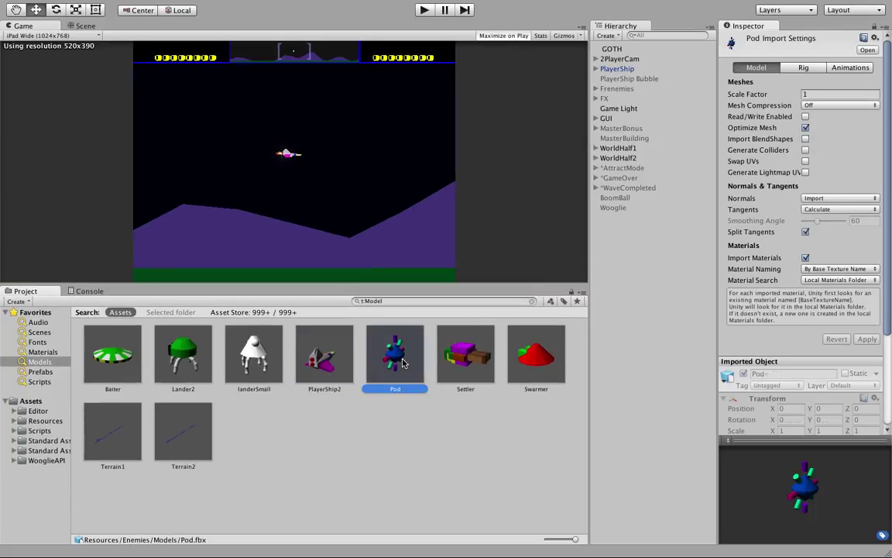
click(430, 327)
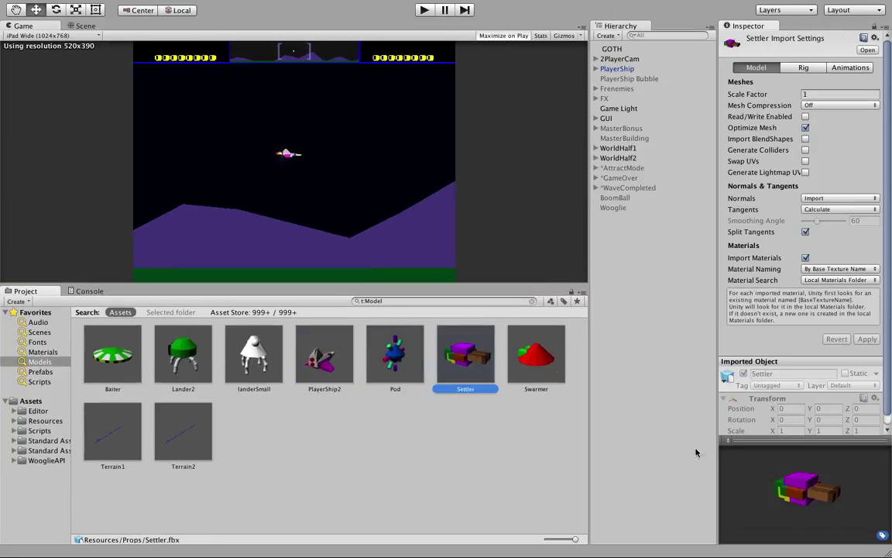
click(533, 353)
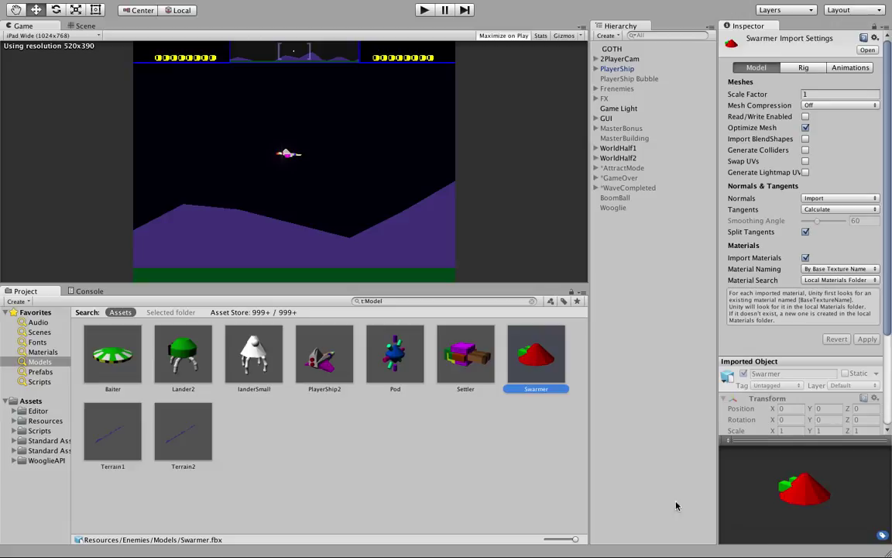
click(252, 358)
click(177, 328)
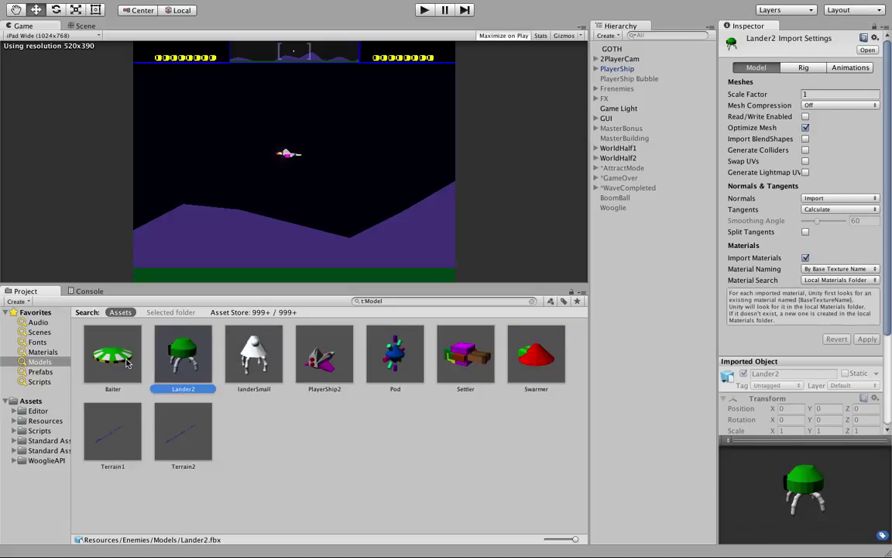
click(125, 363)
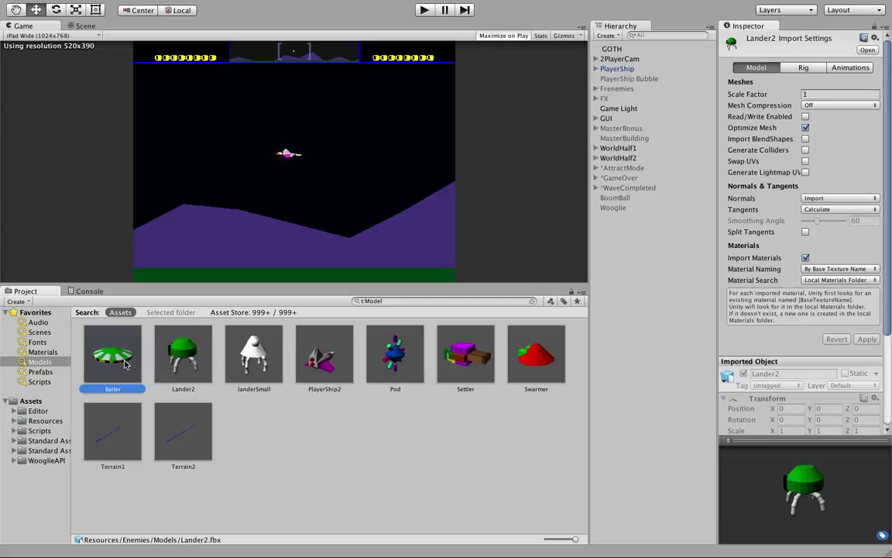
click(342, 422)
click(114, 432)
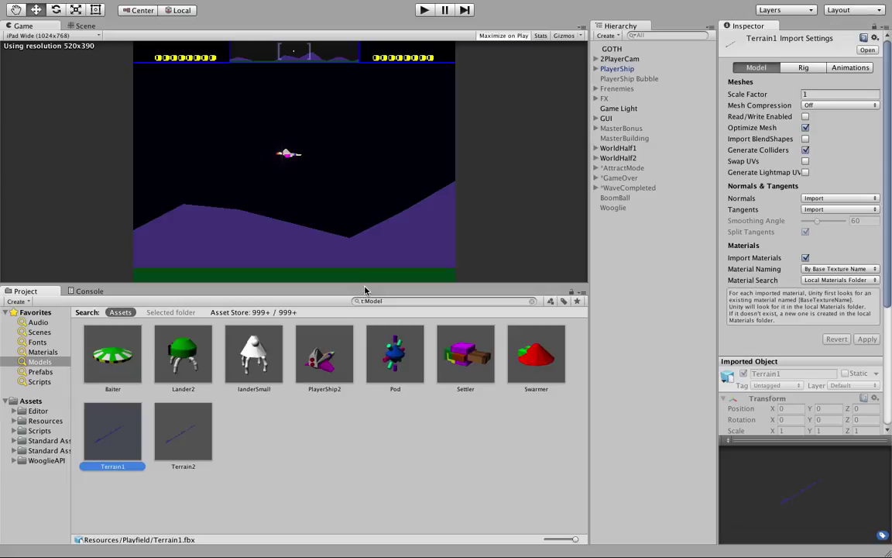
drag(365, 289, 365, 477)
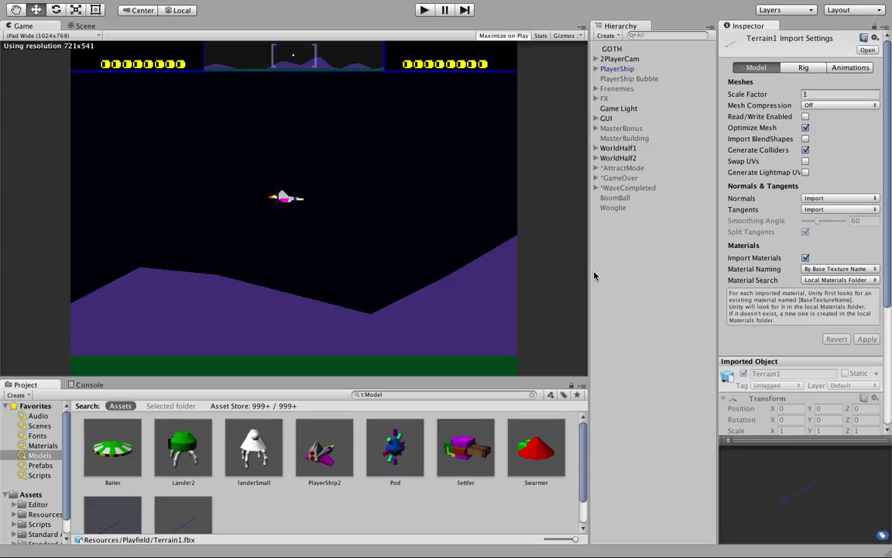
Step: Glance at the OpenSCAD lander, orbit the Blender PlayerShip2 model, then head back to Unity
key(ctrl+Left)
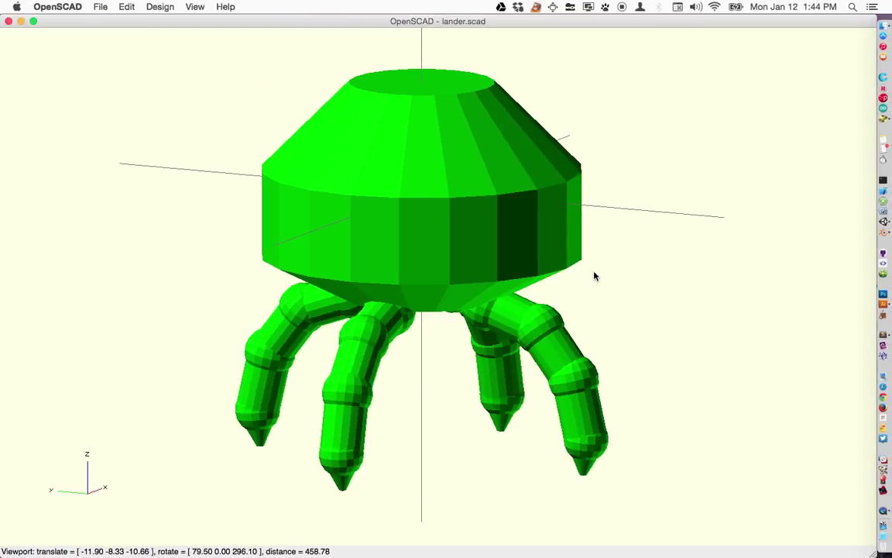
key(ctrl+Right)
key(ctrl+Right)
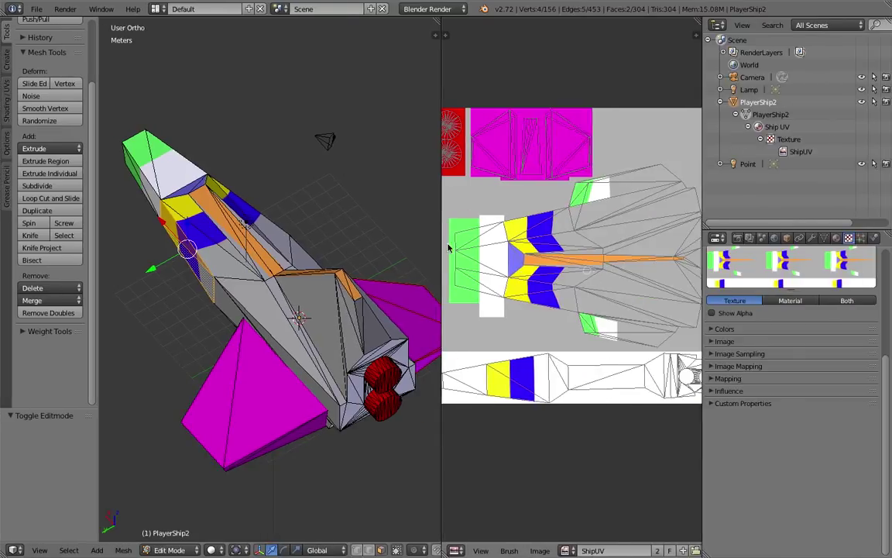
mouse_move(284, 265)
middle_down()
mouse_move(340, 264)
mouse_move(284, 265)
middle_up()
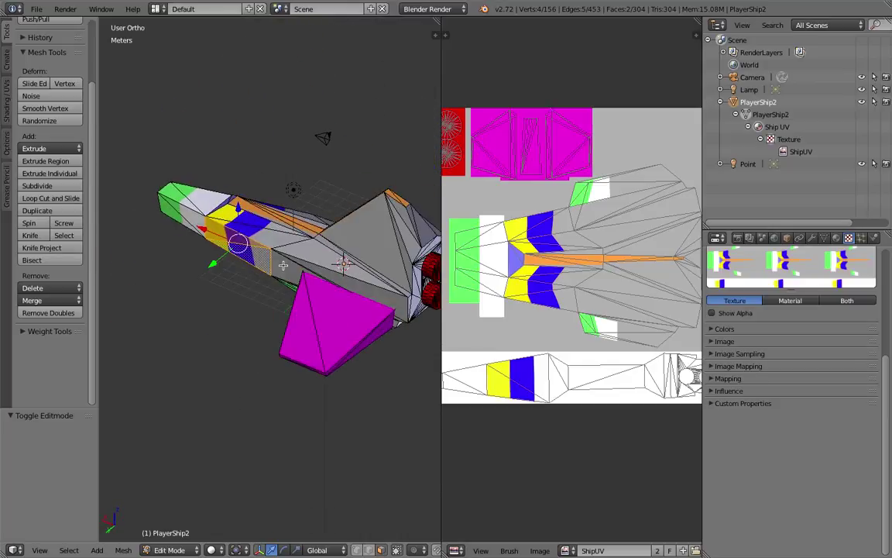
key(super+Tab)
key(super+Tab)
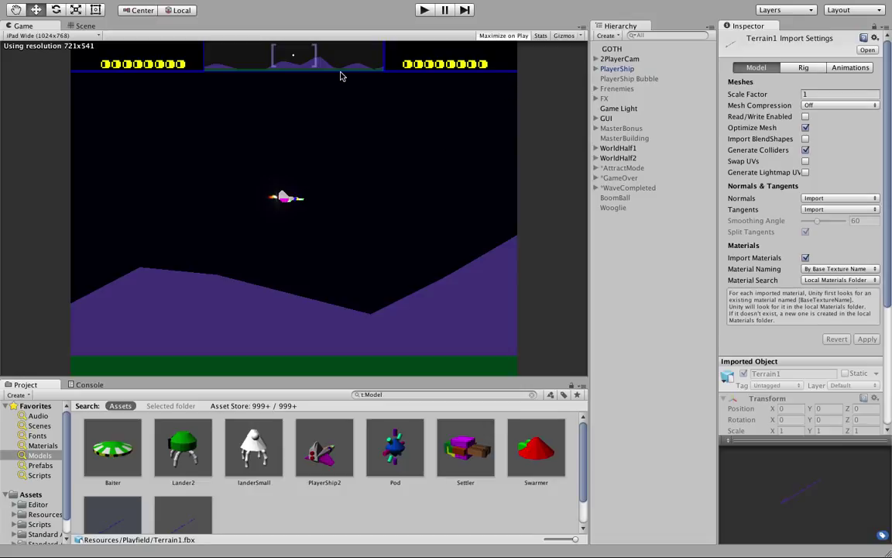
Step: In the Scene view, frame WorldHalf1 and zoom, orbit and pan across the two terrain halves
click(92, 27)
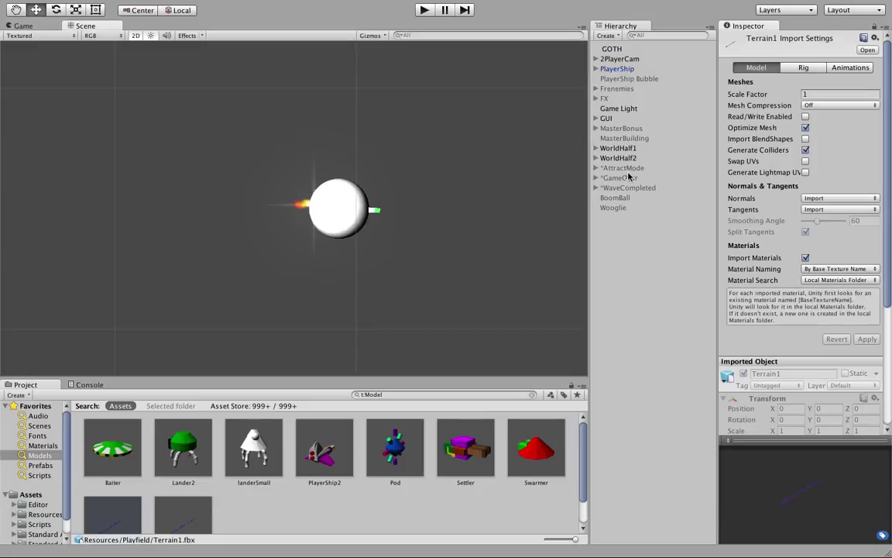
double_click(615, 147)
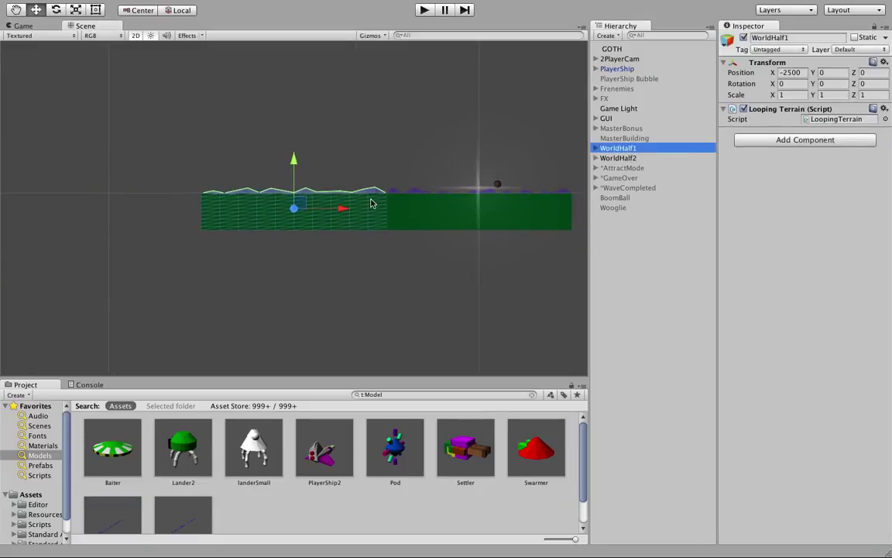
scroll(364, 206, up, 6)
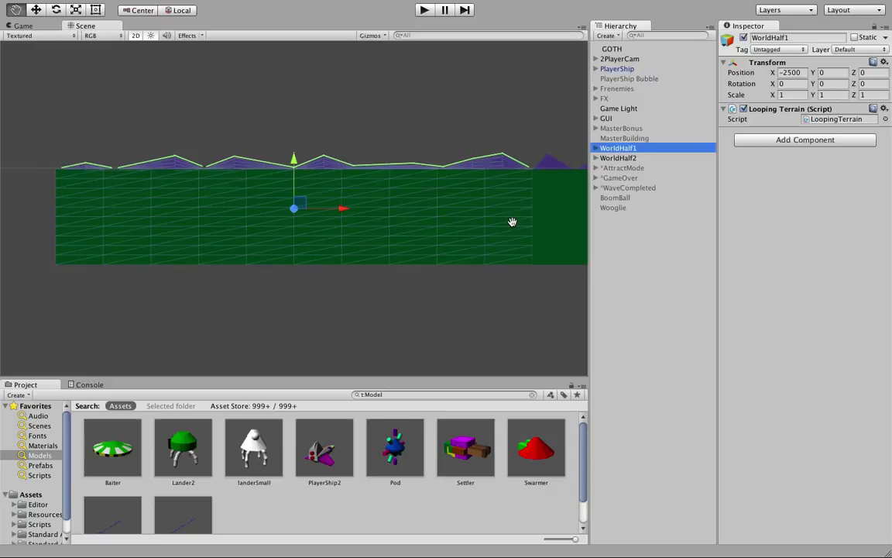
alt+drag(513, 223, 304, 264)
scroll(304, 264, down, 3)
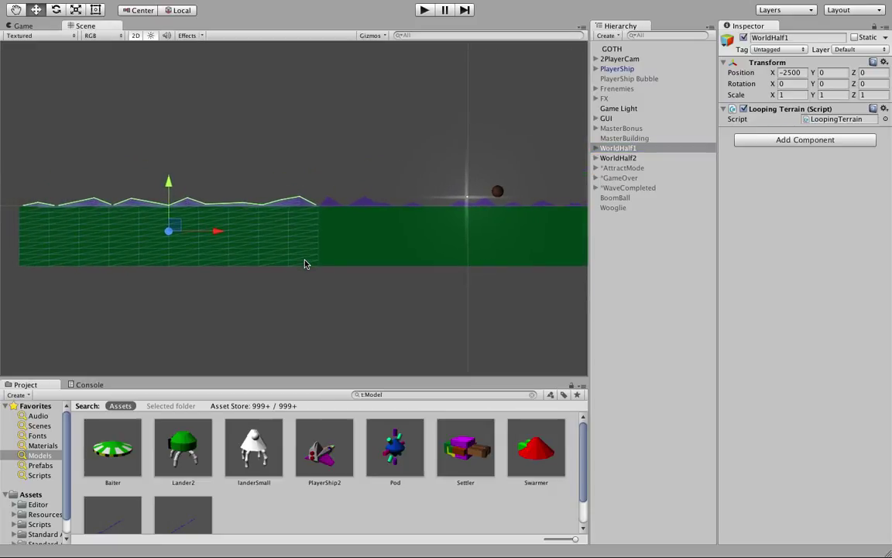
middle_drag(384, 224, 353, 247)
scroll(372, 244, up, 1)
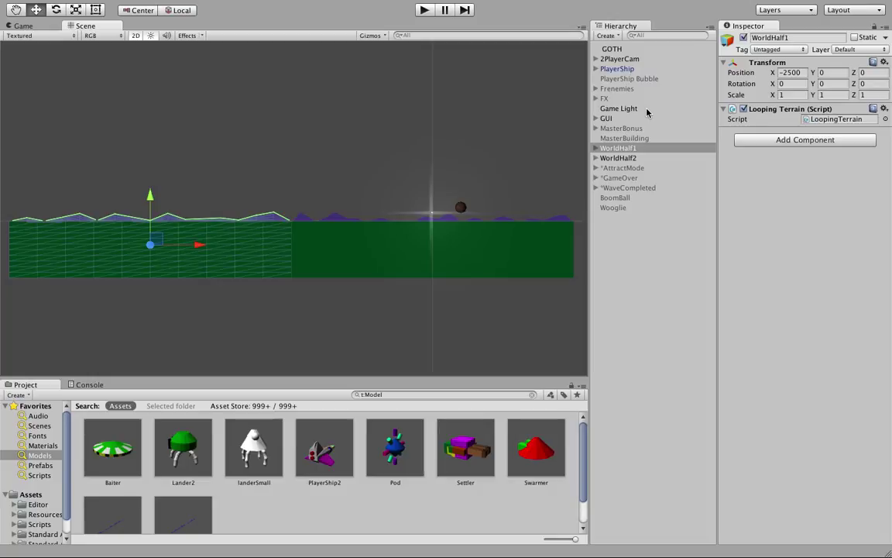
Step: Select GOTH, move down to 2PlayerCam, frame it in the scene and adjust the Project panel
click(637, 50)
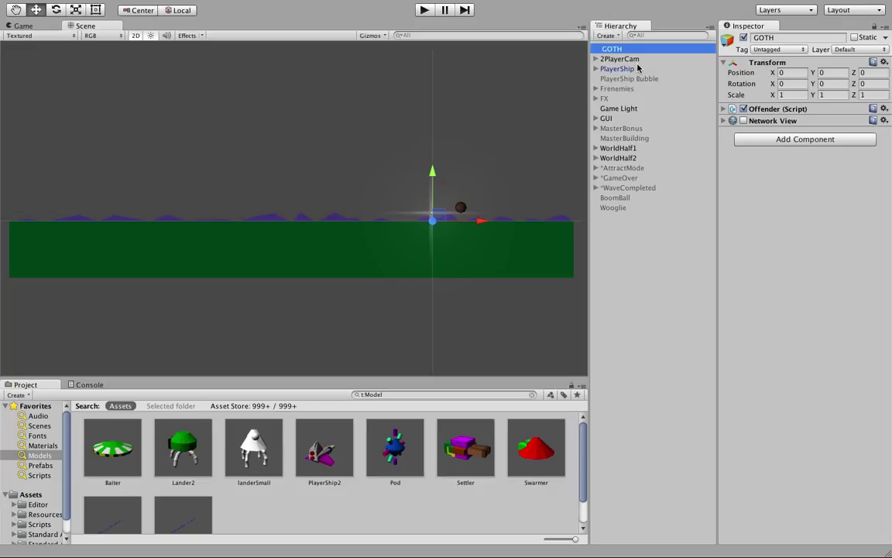
key(Down)
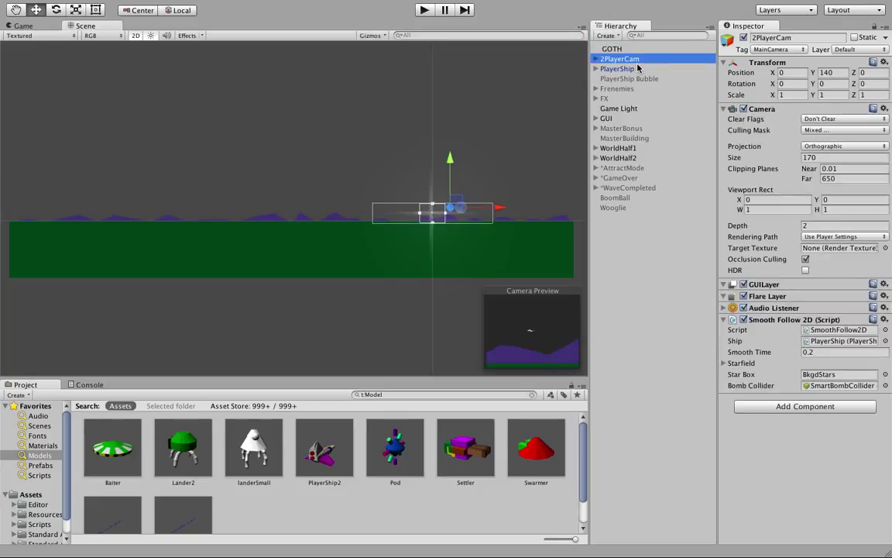
double_click(619, 60)
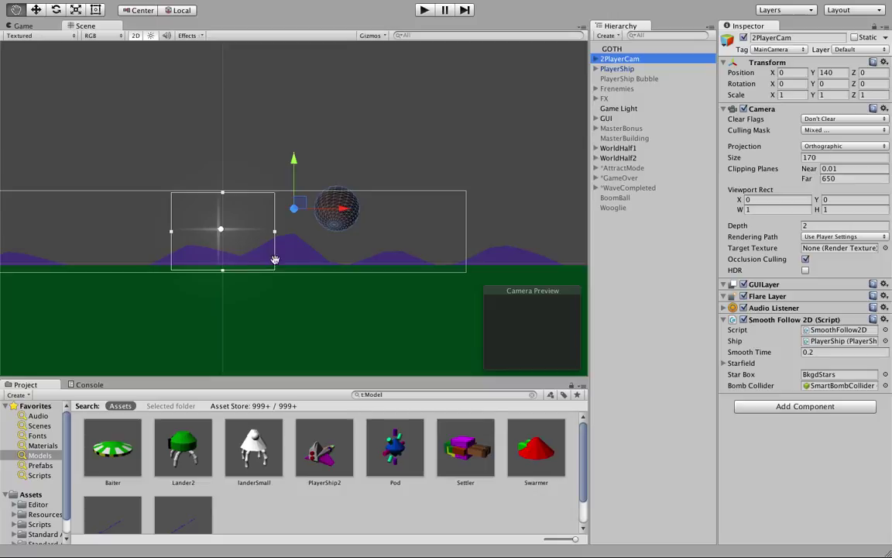
middle_drag(248, 233, 320, 255)
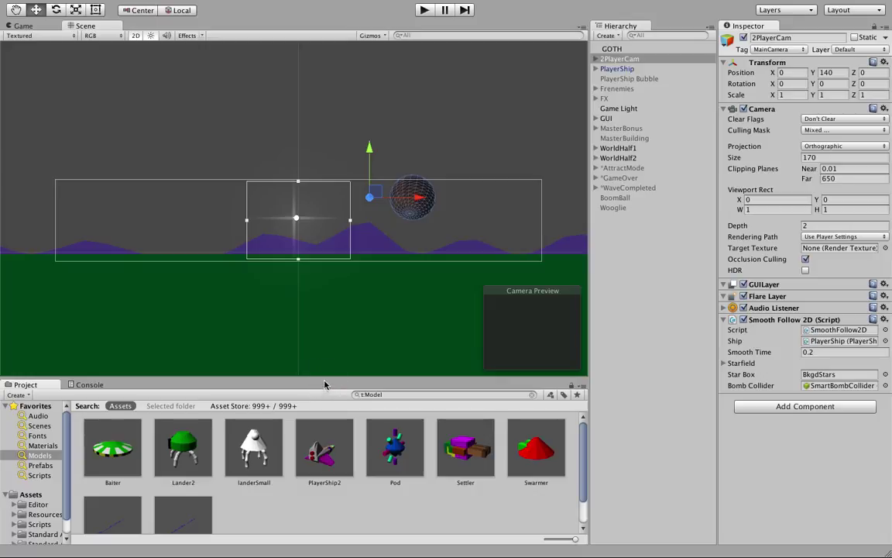
drag(323, 379, 323, 354)
drag(323, 416, 318, 449)
Step: Enter play mode to bring up the title screen's enemy list
click(425, 10)
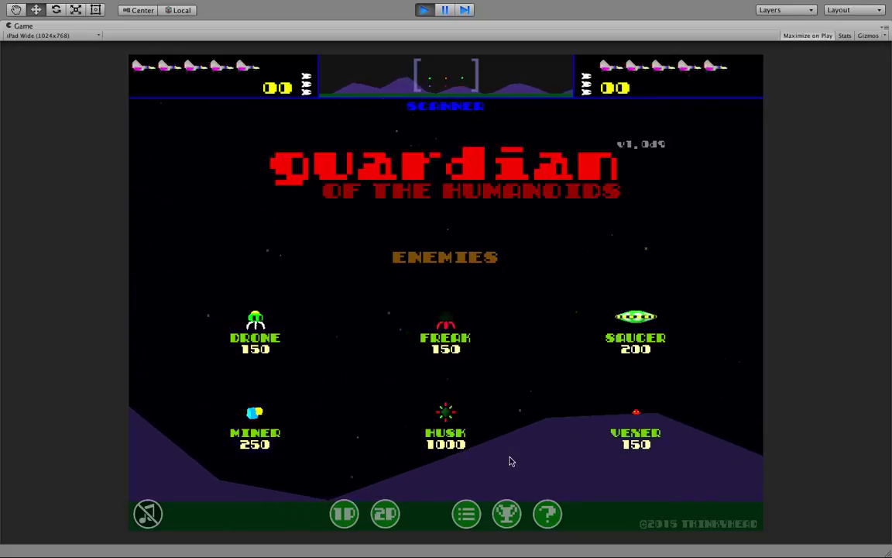
Step: Restore the full editor layout and follow the moving camera in the Scene view during play
key(shift+space)
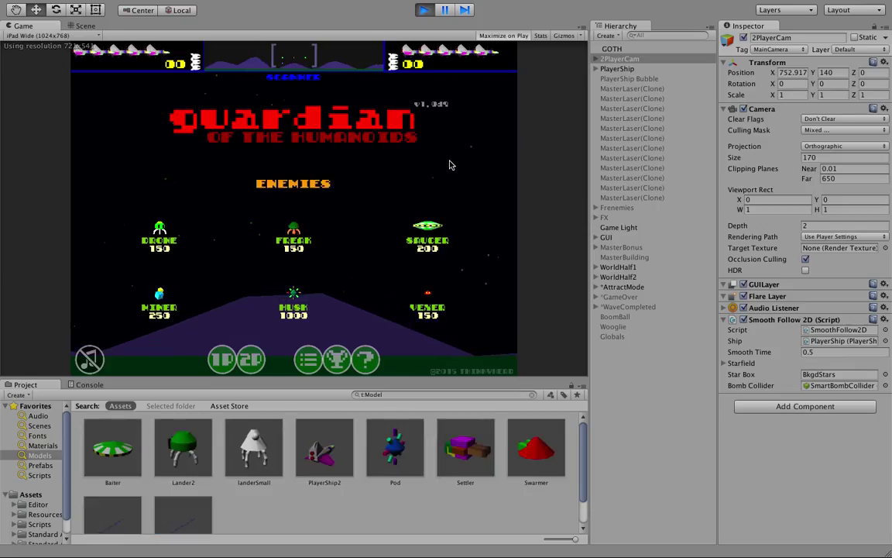
key(super+1)
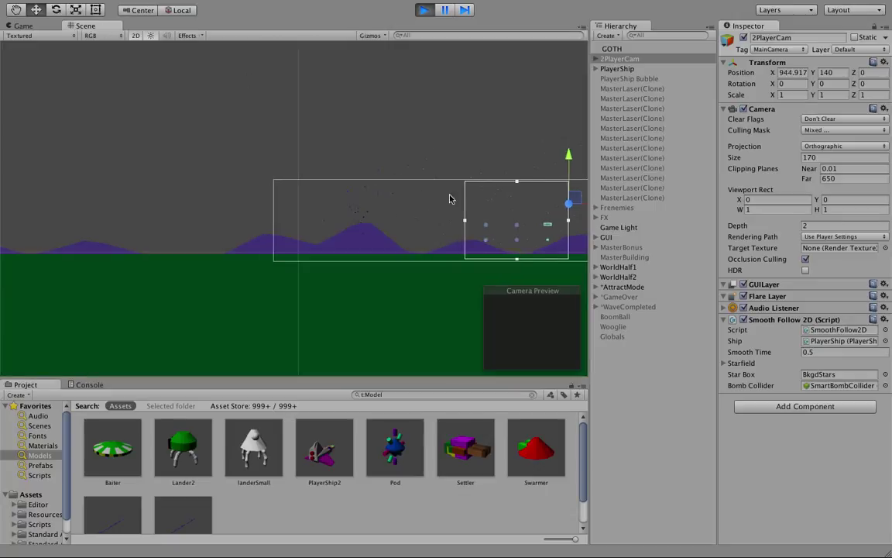
middle_drag(426, 257, 189, 226)
scroll(189, 229, down, 5)
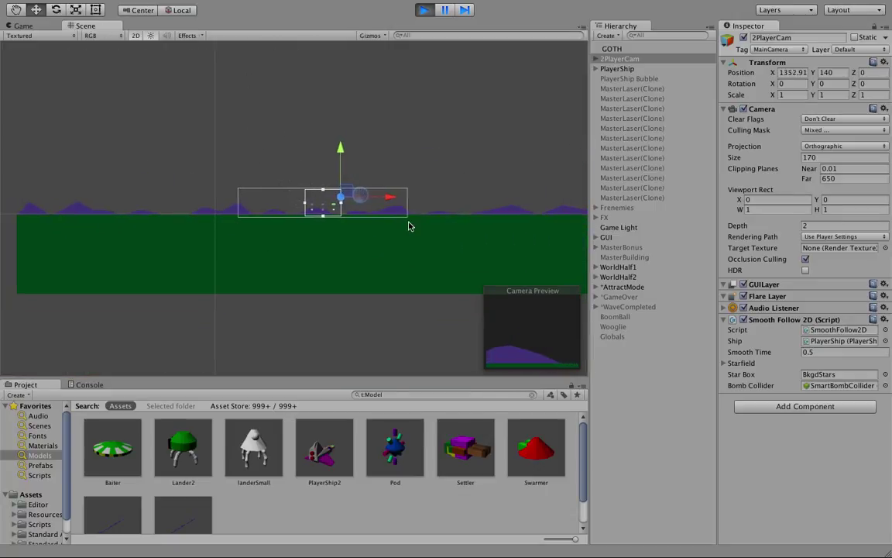
middle_drag(452, 209, 397, 216)
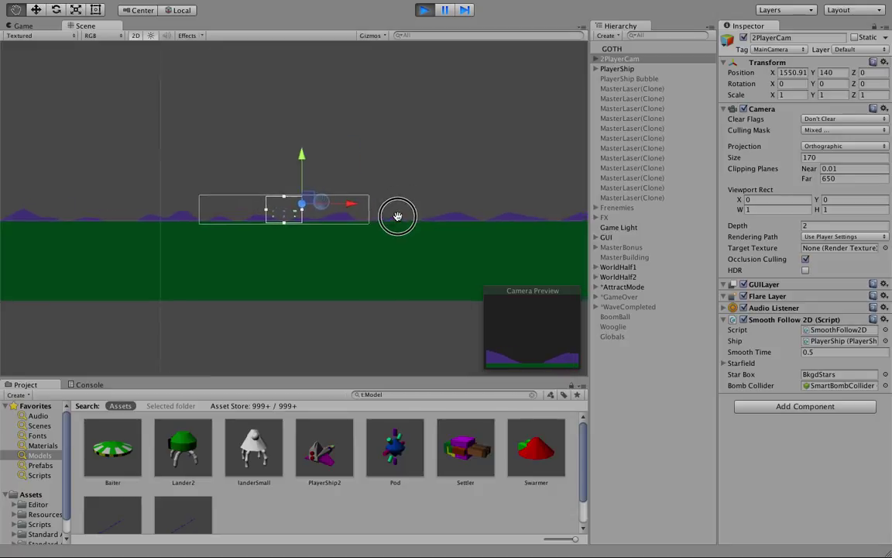
scroll(397, 216, up, 4)
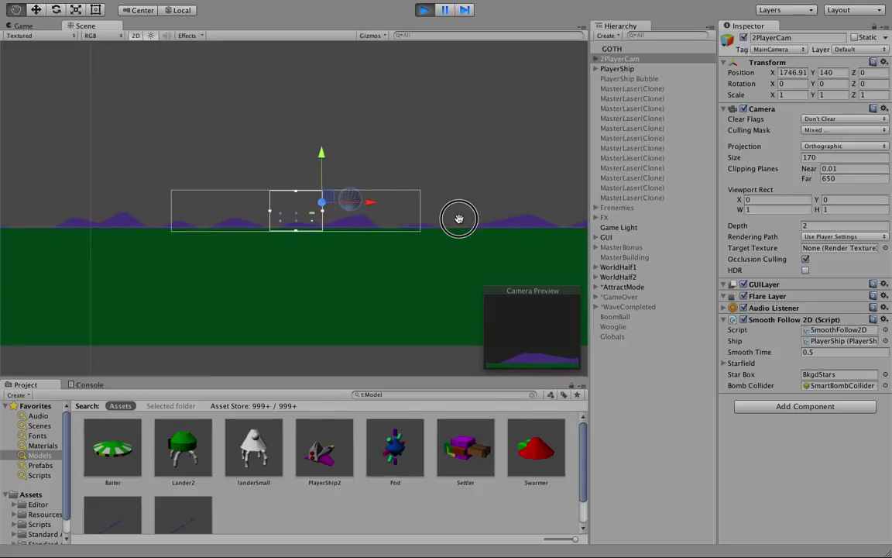
middle_drag(459, 218, 279, 219)
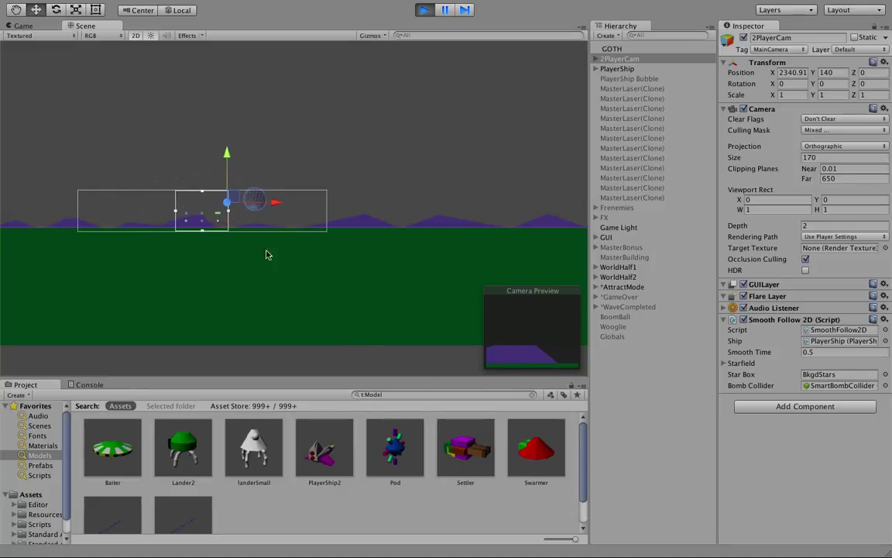
scroll(223, 265, down, 5)
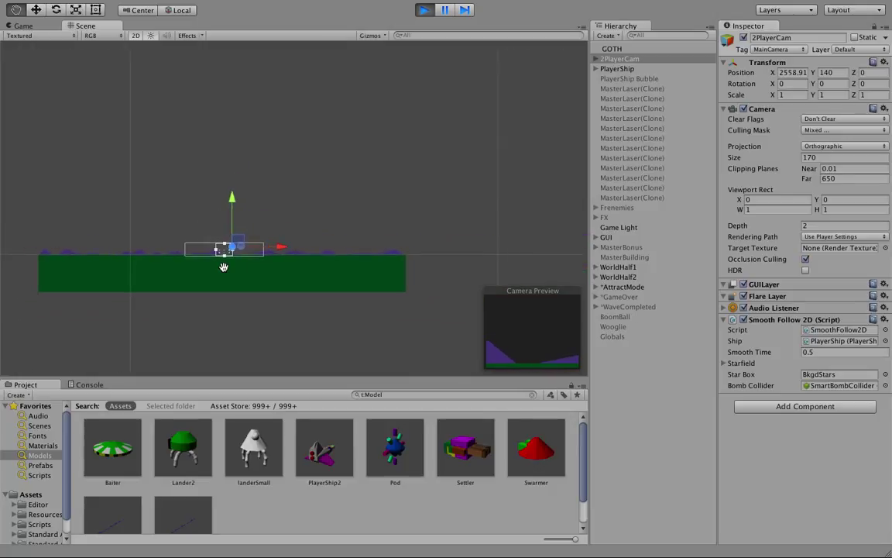
scroll(223, 266, up, 1)
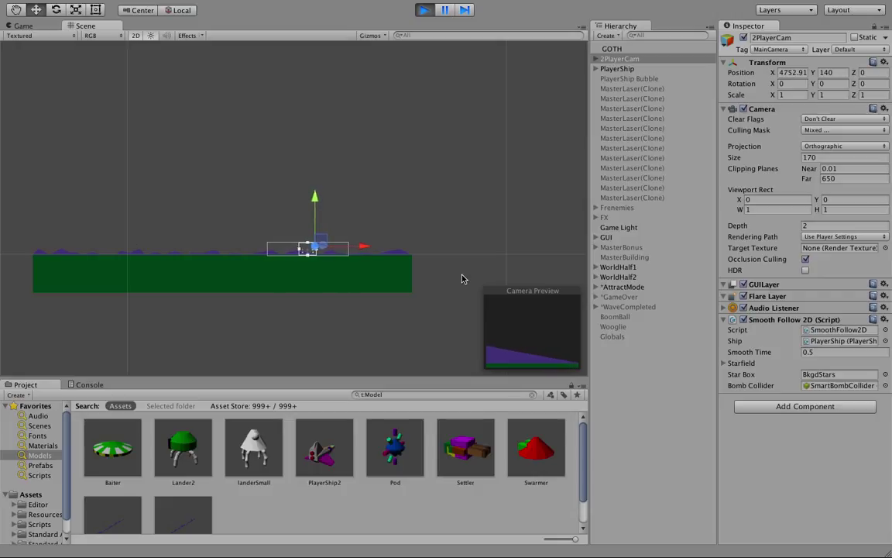
Step: Keep tracking 2PlayerCam across the terrain, then return to the Game view's title screen
scroll(442, 269, up, 1)
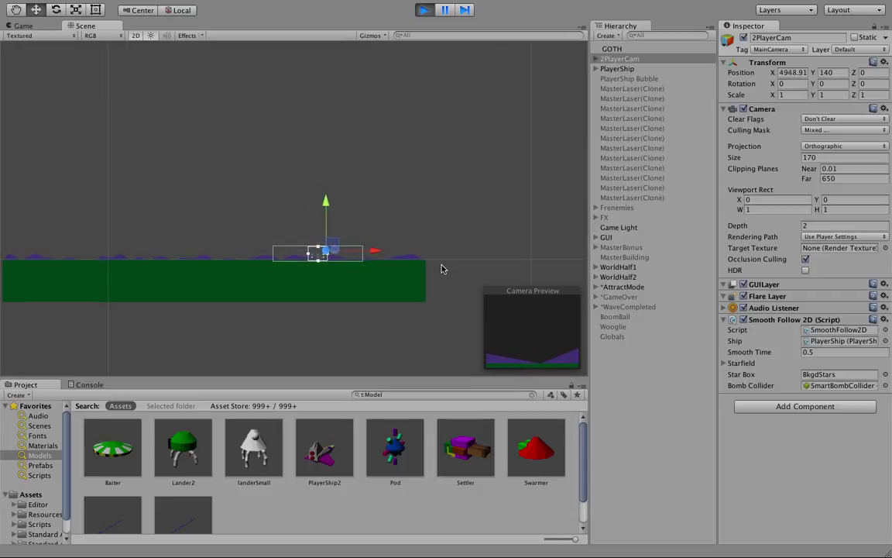
middle_drag(441, 266, 287, 206)
scroll(343, 273, up, 2)
scroll(343, 274, down, 1)
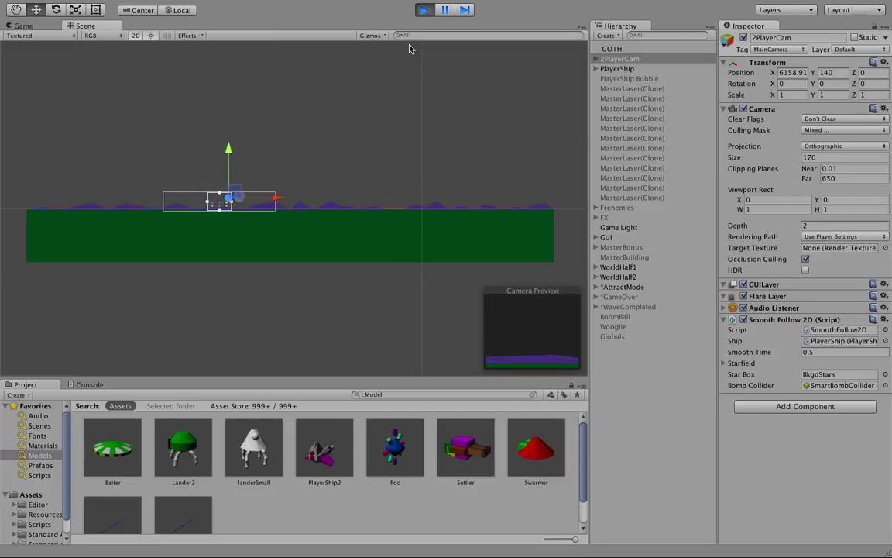
click(28, 26)
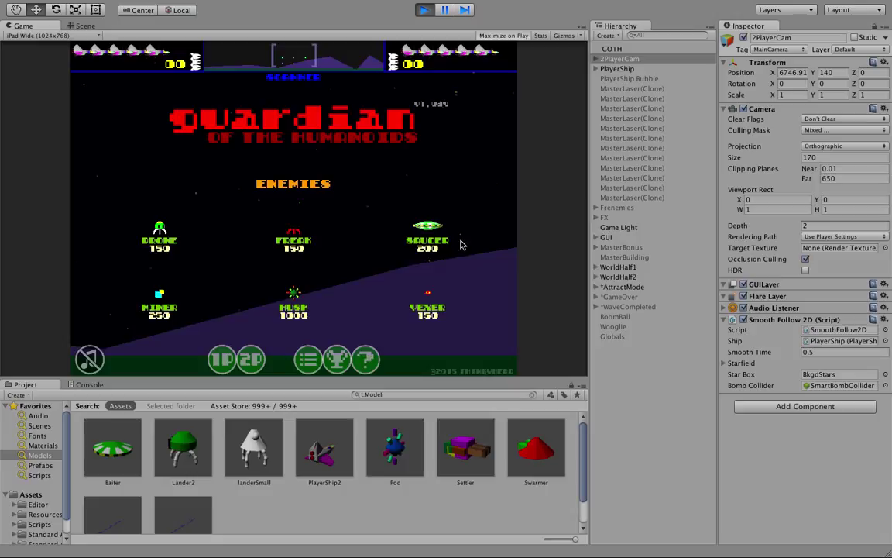
Step: Stop the running game and adjust the editor panels
click(427, 11)
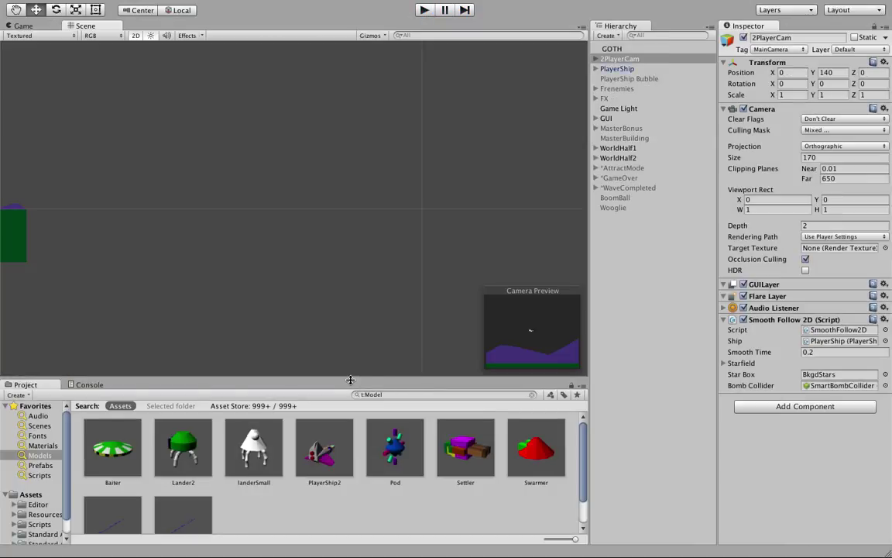
click(352, 490)
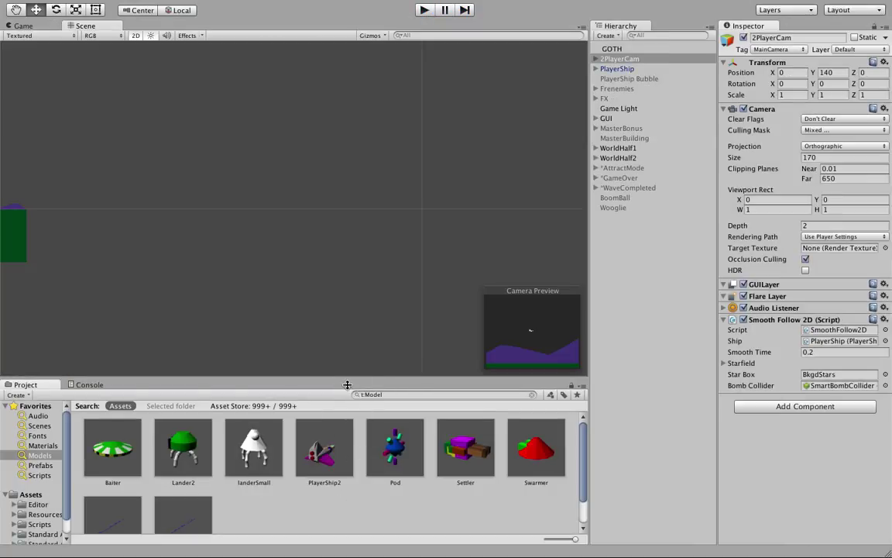
click(345, 315)
mouse_move(291, 377)
mouse_down()
mouse_move(284, 320)
mouse_move(285, 377)
mouse_up()
Step: Show the Game view and inspect GOTH's Offender script and Network View components
click(24, 26)
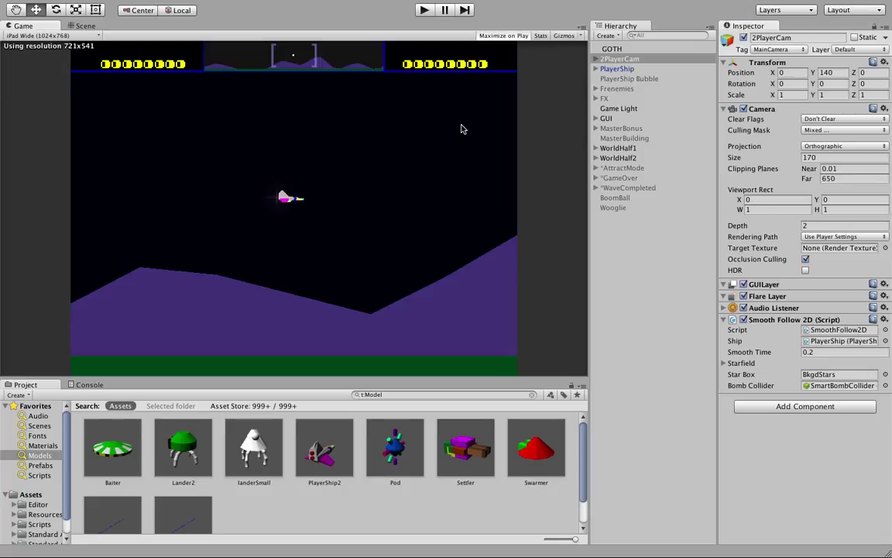
click(613, 48)
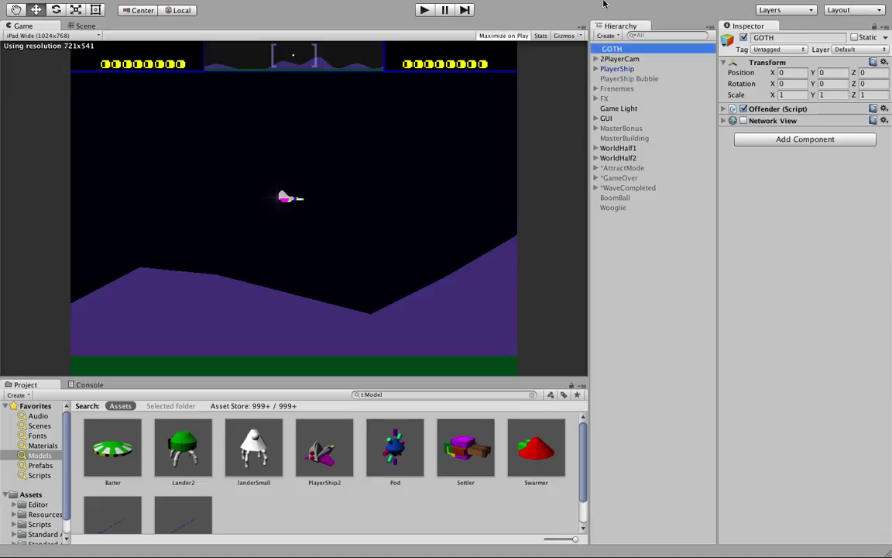
mouse_move(604, 6)
Step: Restart play mode and un-maximize the Game view to see the full editor layout
click(425, 11)
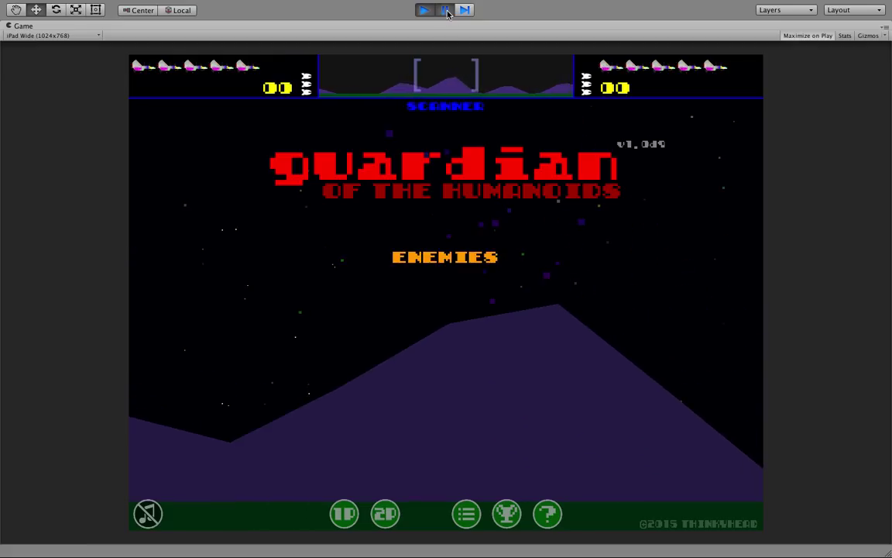
key(shift+space)
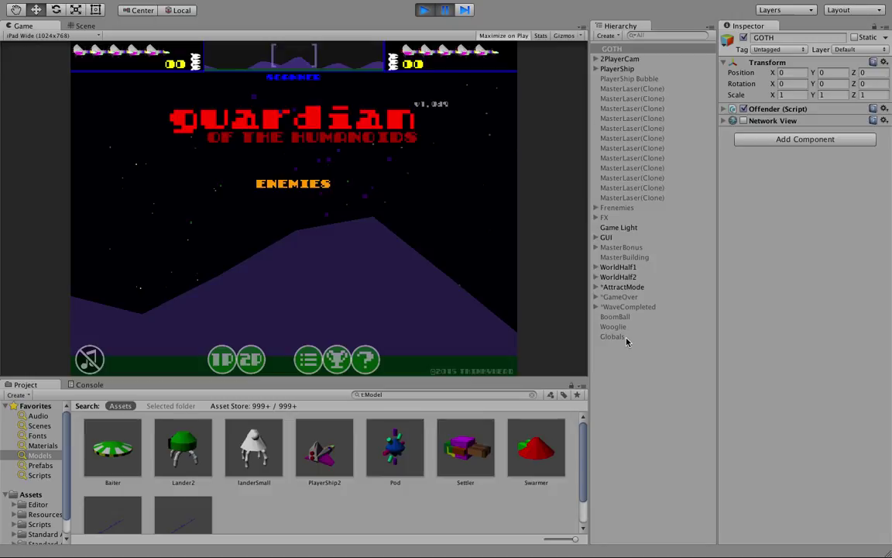
click(631, 49)
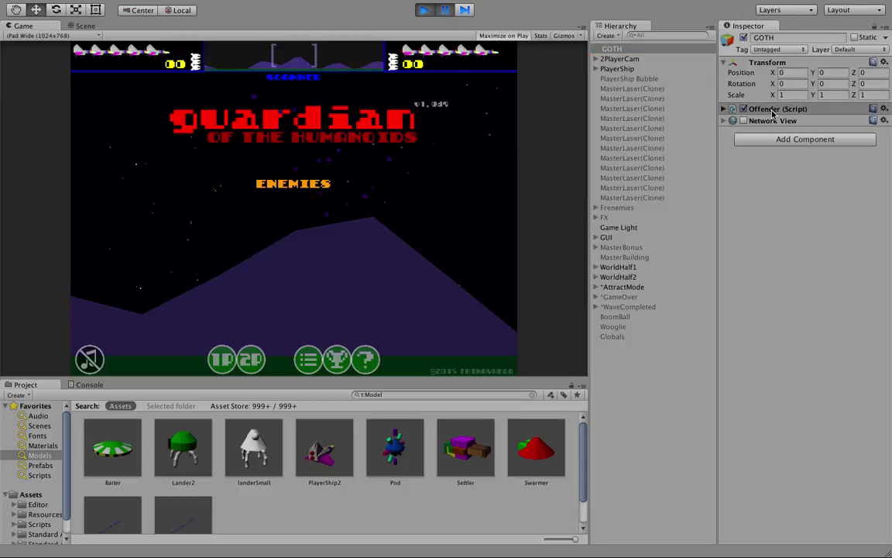
click(772, 111)
scroll(775, 404, down, 3)
scroll(775, 404, up, 3)
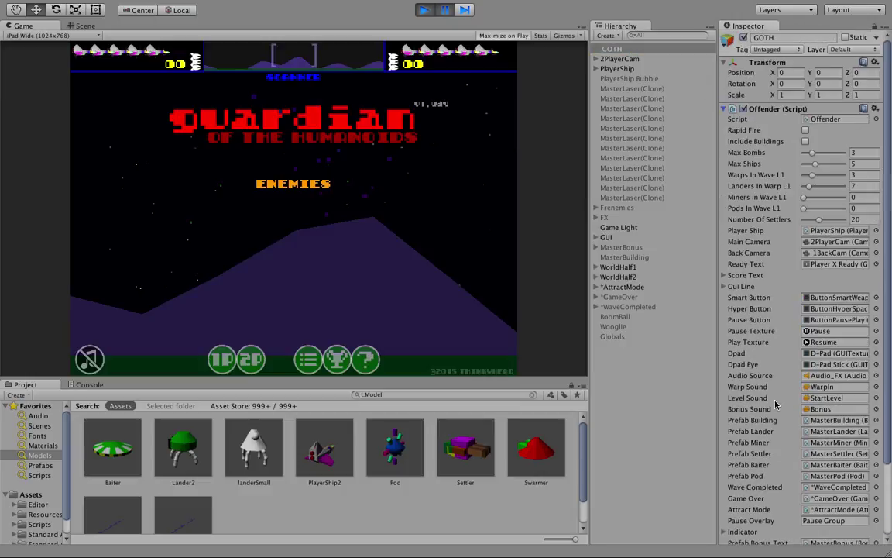
scroll(777, 386, down, 3)
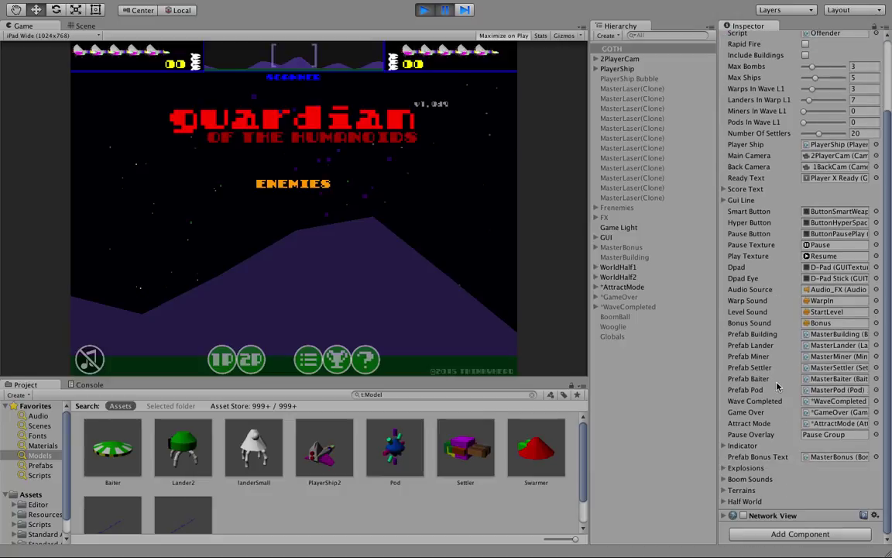
scroll(777, 386, up, 3)
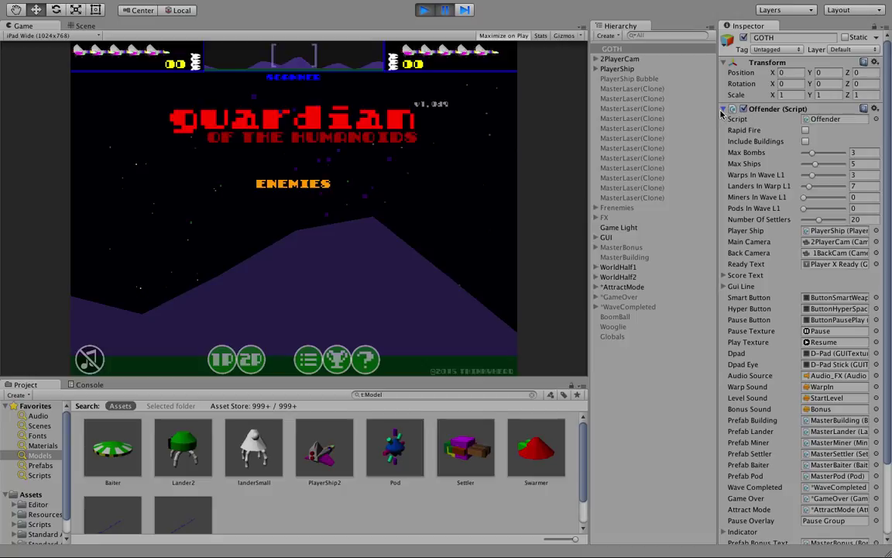
Step: Fold away the Offender script, expand 2PlayerCam and select its 1BackCam camera
click(724, 109)
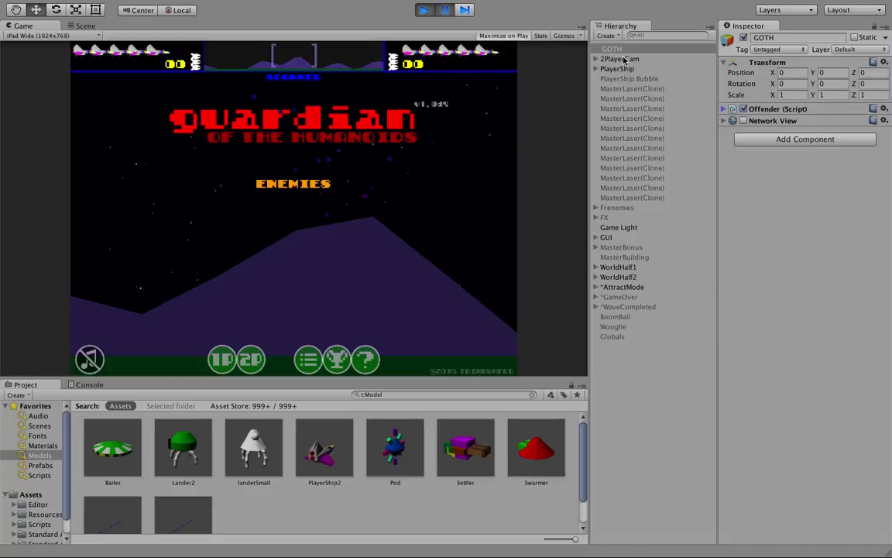
click(616, 60)
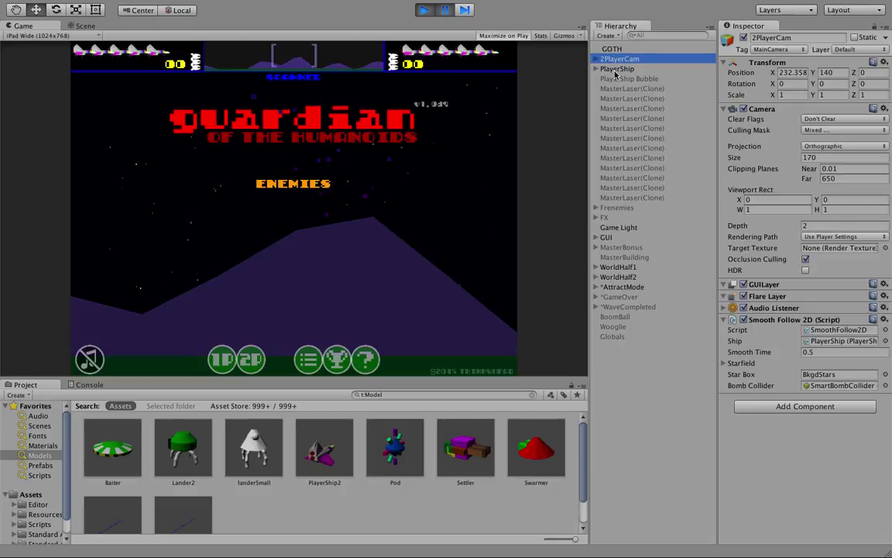
click(596, 59)
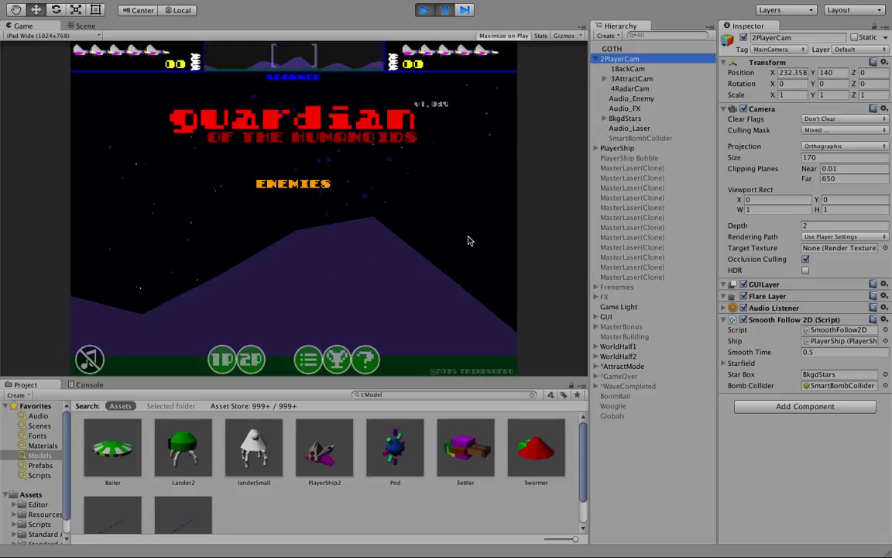
click(638, 71)
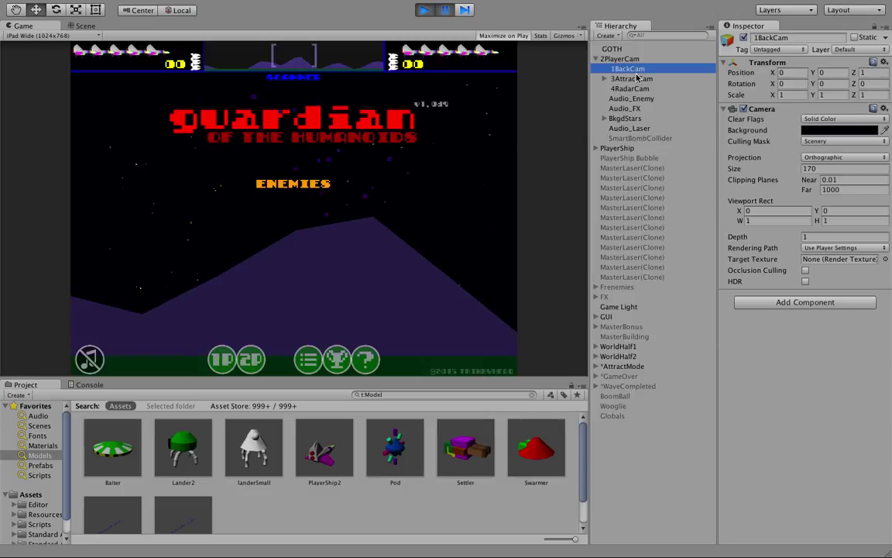
Step: Switch 1BackCam off and on to show the black background, briefly resuming and pausing the game
click(743, 38)
click(743, 38)
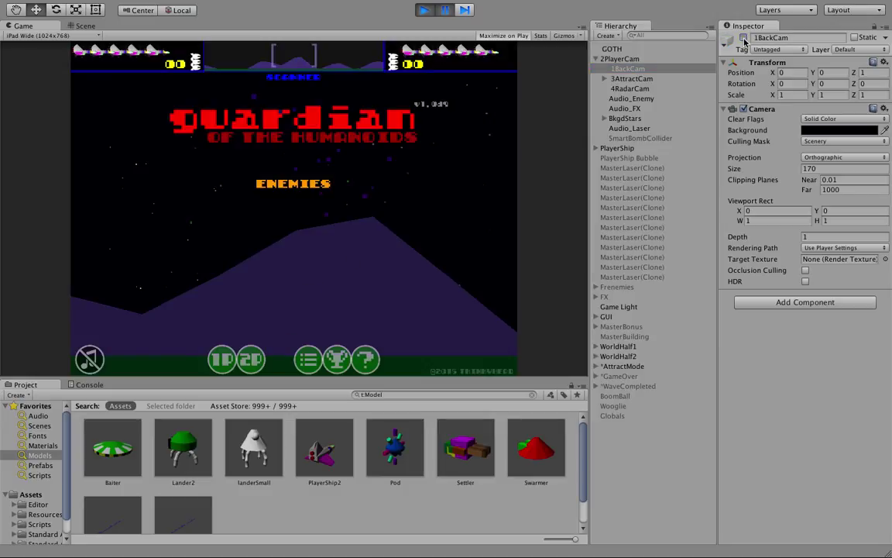
click(743, 38)
click(743, 38)
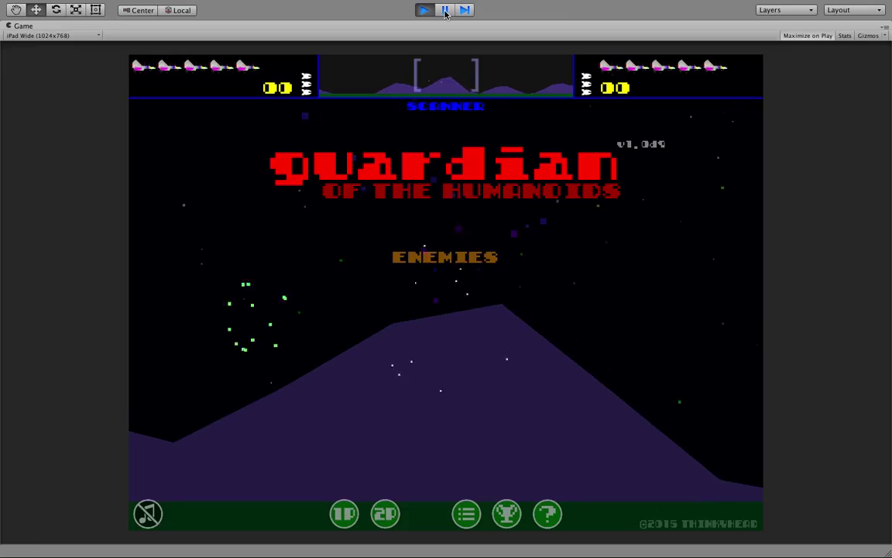
click(445, 10)
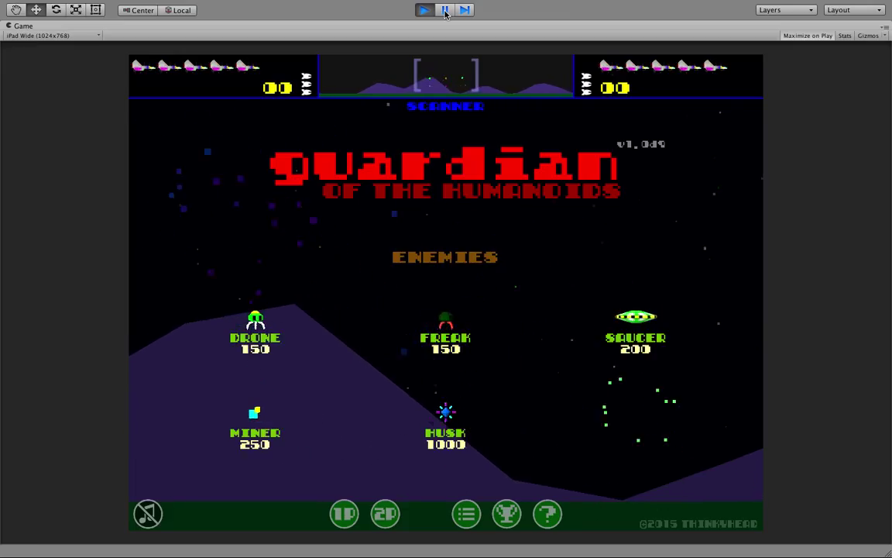
click(445, 10)
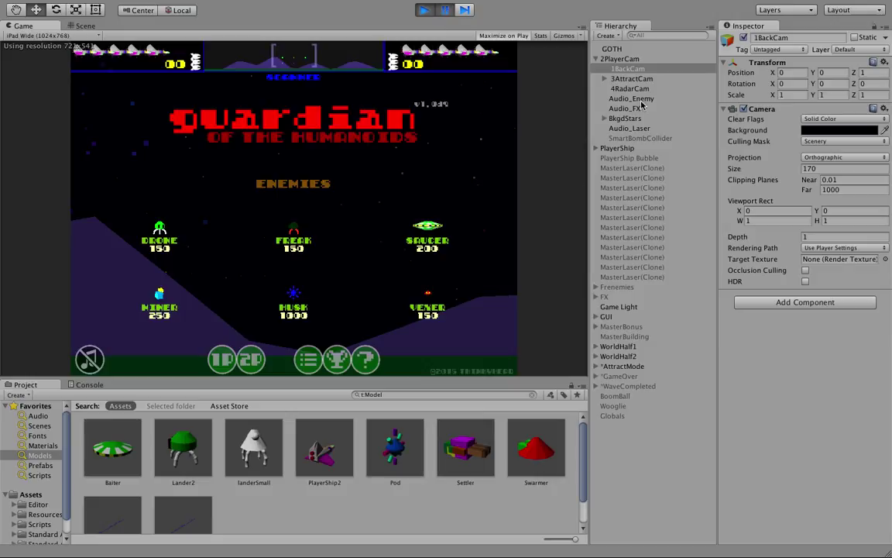
click(743, 37)
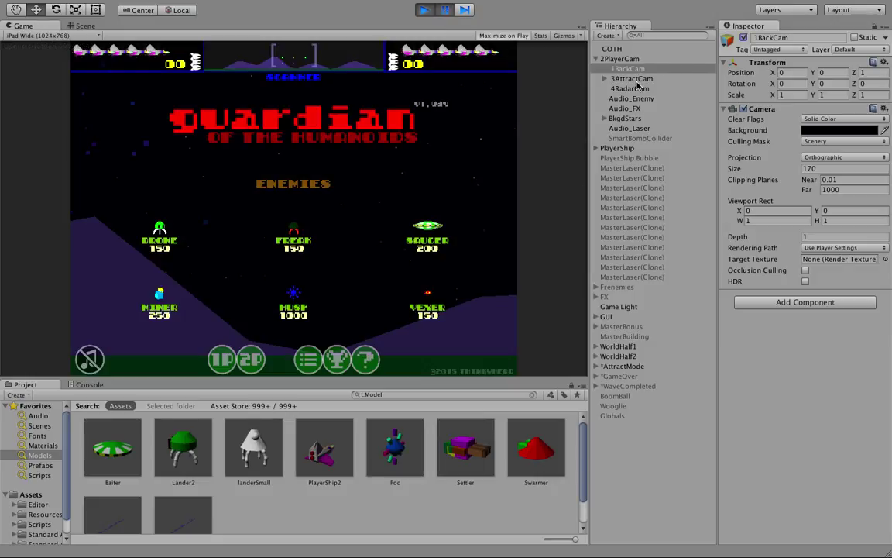
Step: Switch 3AttractCam off and back on to show it renders the enemy icons
click(632, 79)
click(743, 37)
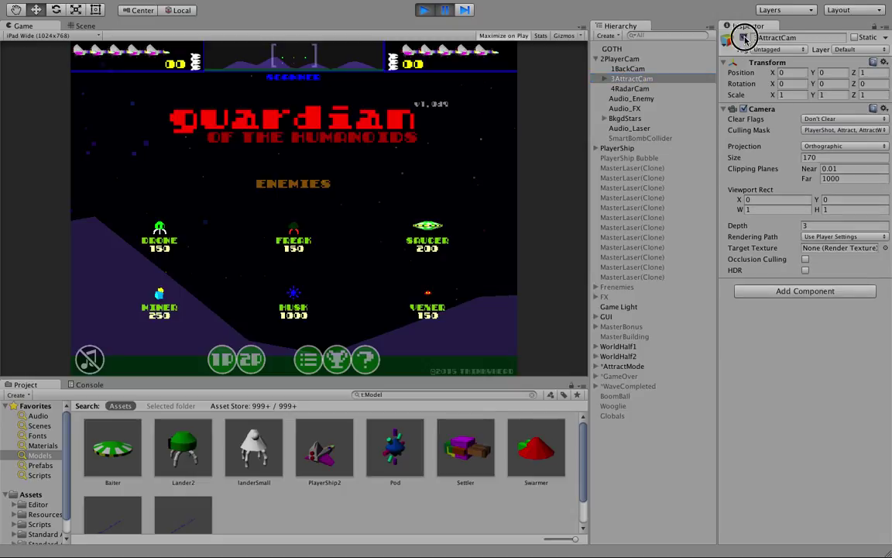
click(743, 37)
Step: Switch the 4RadarCam radar camera off and back on twice
click(629, 89)
click(743, 37)
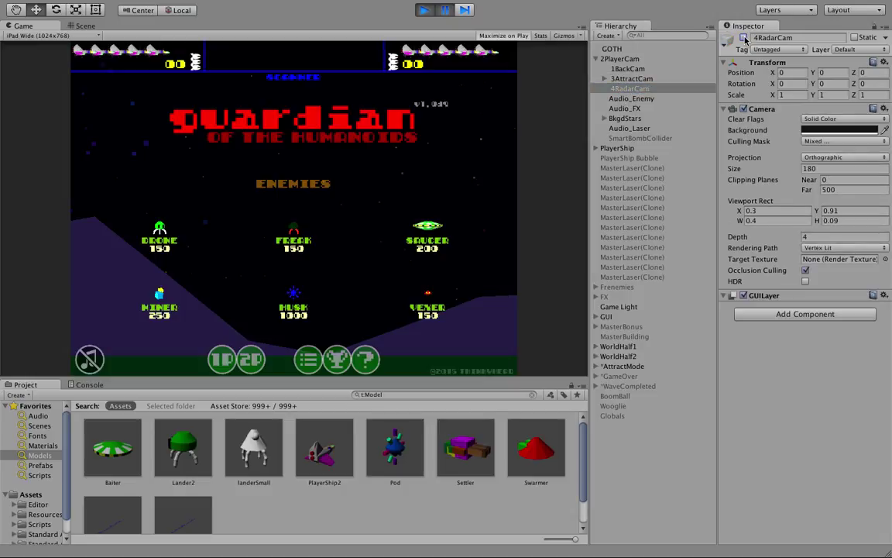
click(743, 37)
click(744, 37)
click(743, 37)
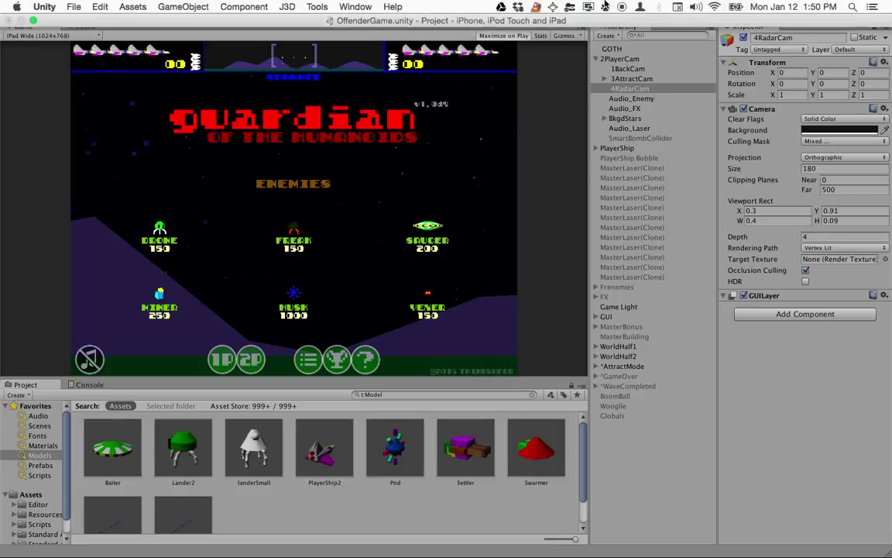
Step: Check the Ship Icon under PlayerShip, collapse it, then disable the 4RadarCam radar camera
click(597, 149)
click(637, 198)
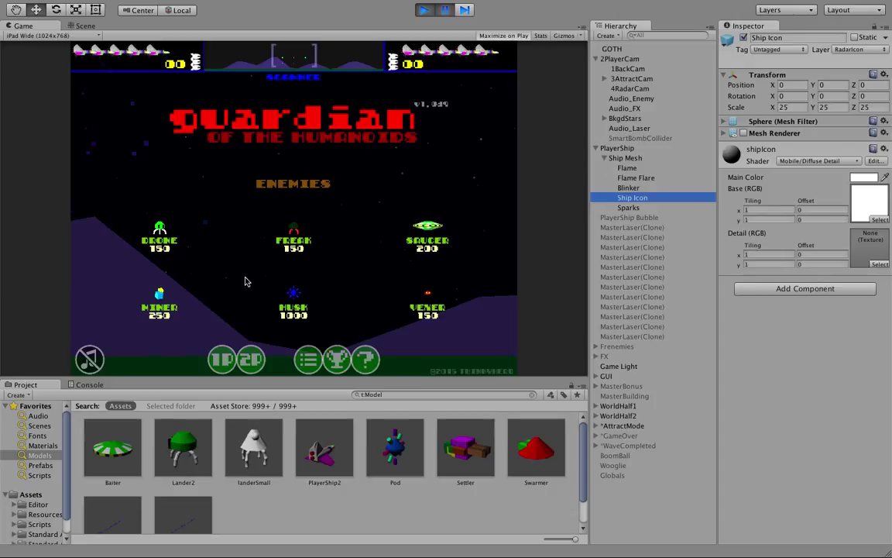
click(603, 158)
click(596, 148)
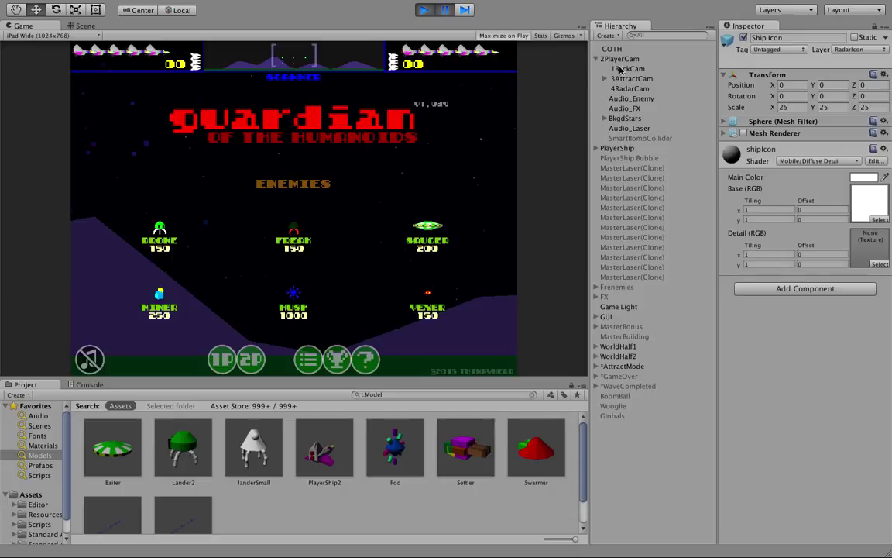
click(639, 90)
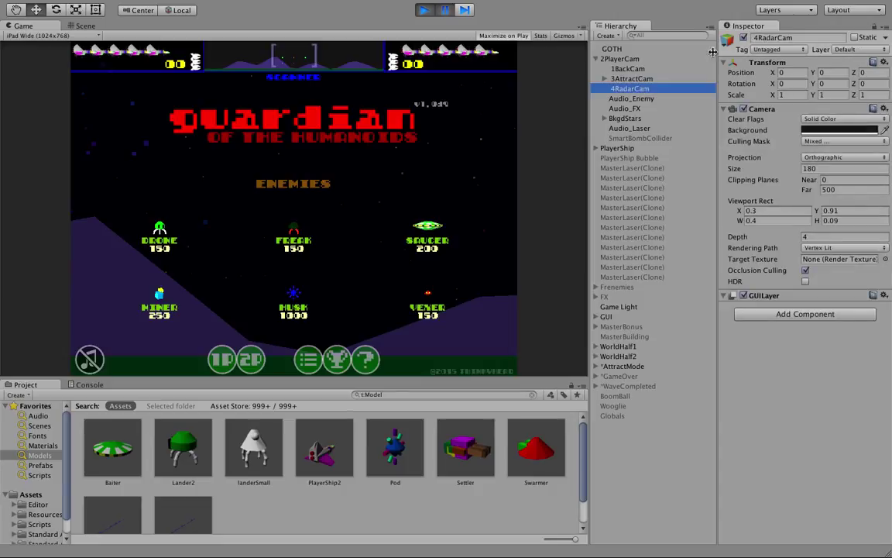
click(743, 38)
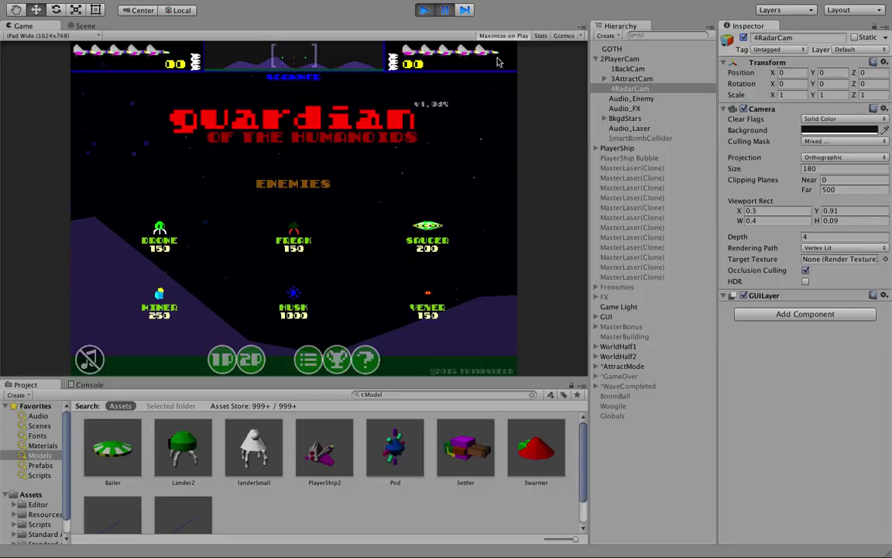
Step: Compare the Audio_Enemy and Audio_FX sound objects under 2PlayerCam
click(645, 99)
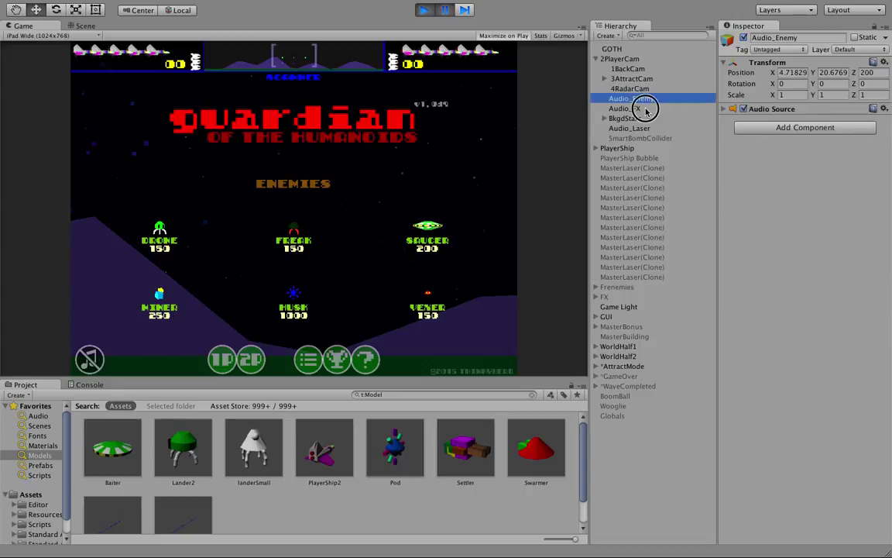
click(643, 108)
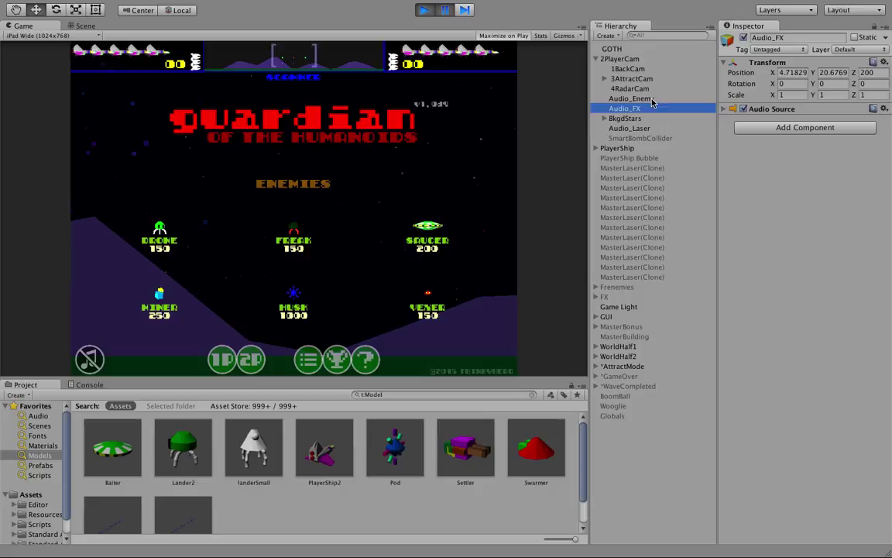
key(Up)
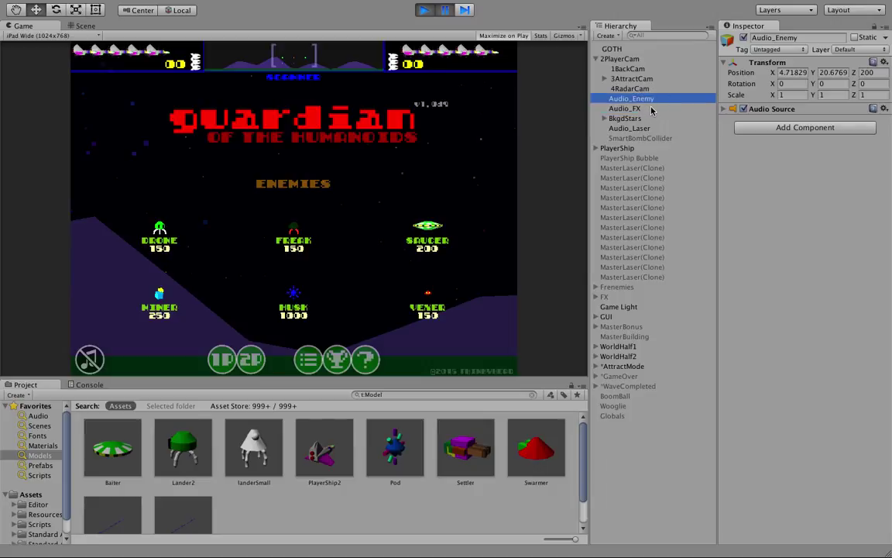
key(Down)
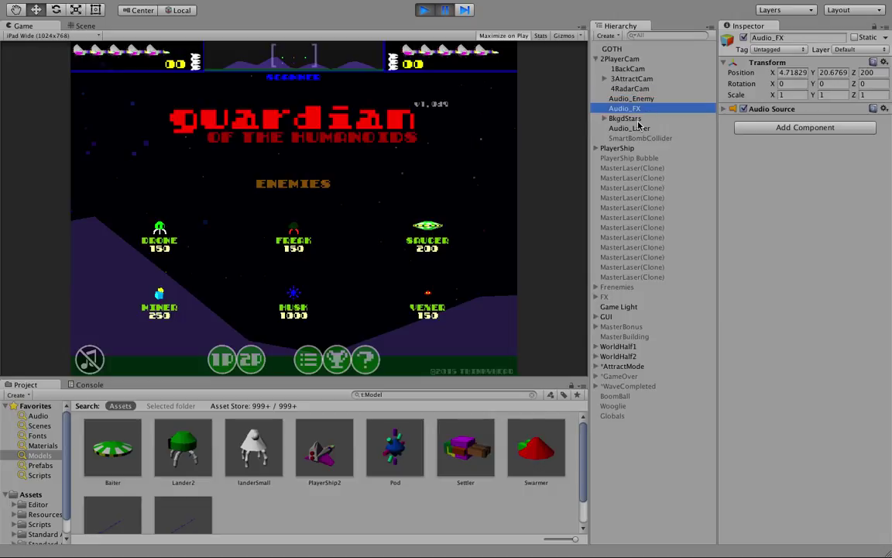
Step: Switch BkgdStars off and back on, then inspect the Audio_Laser object
click(637, 118)
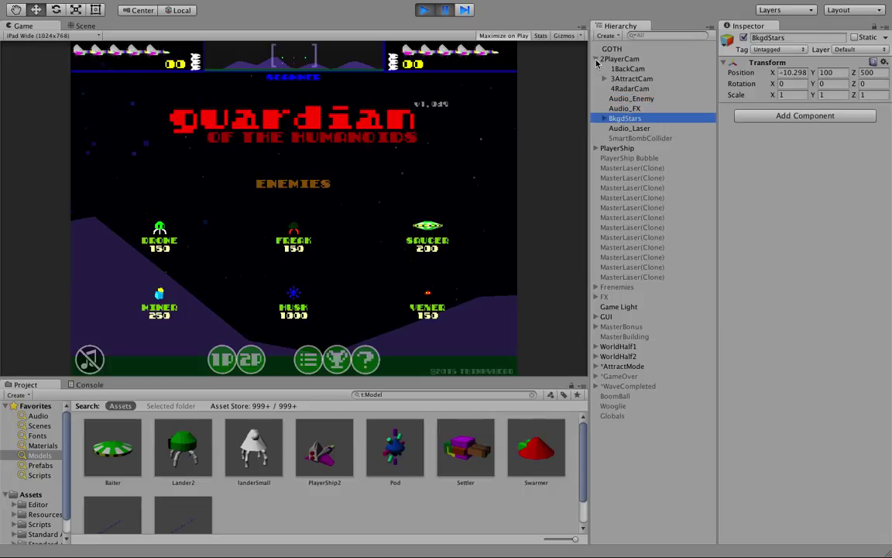
click(744, 38)
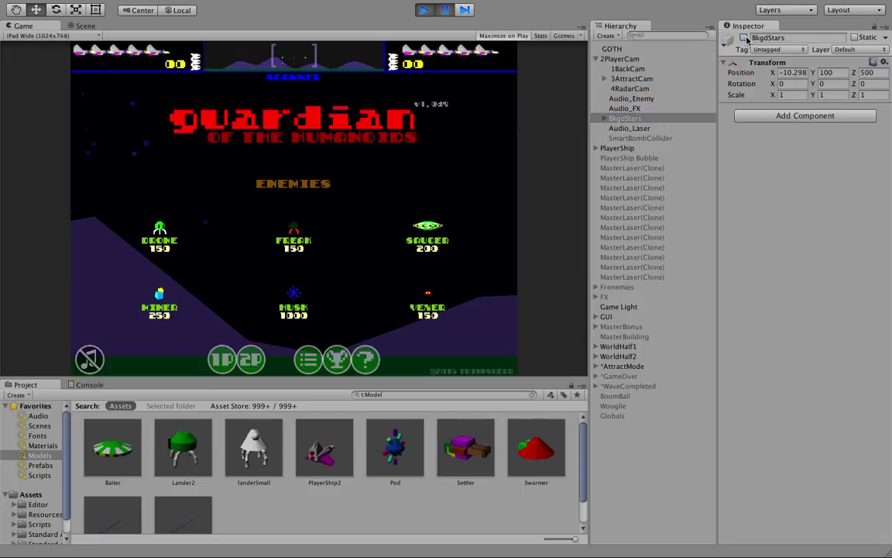
click(745, 38)
click(646, 129)
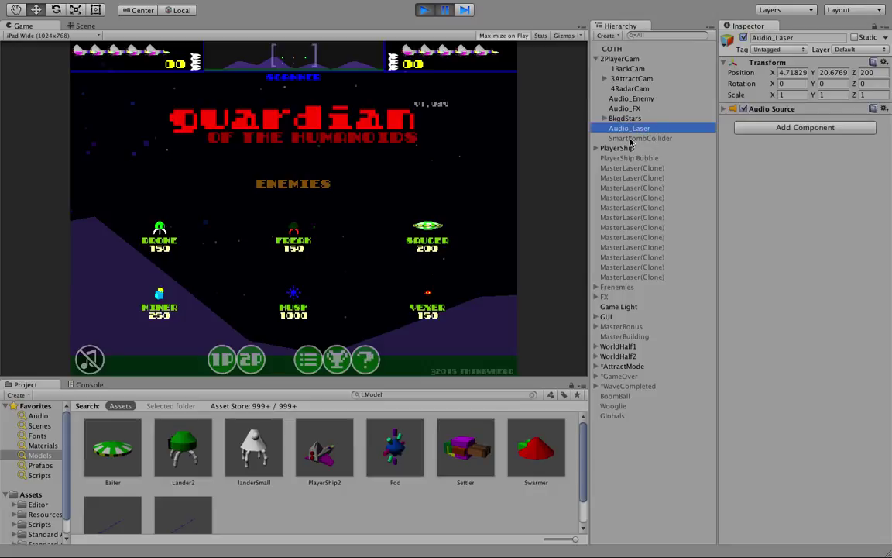
Step: Collapse 2PlayerCam and look at Ship Icon inside PlayerShip's Ship Mesh, then collapse it again
click(595, 58)
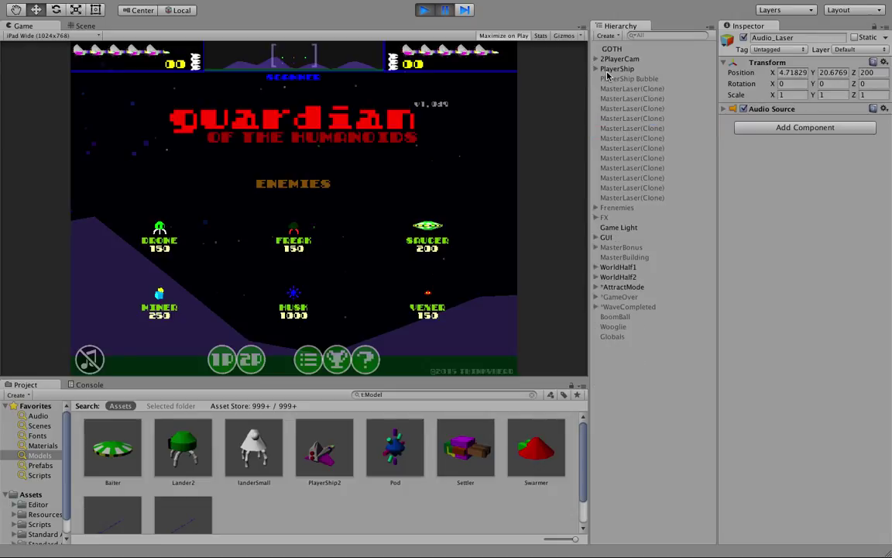
click(616, 68)
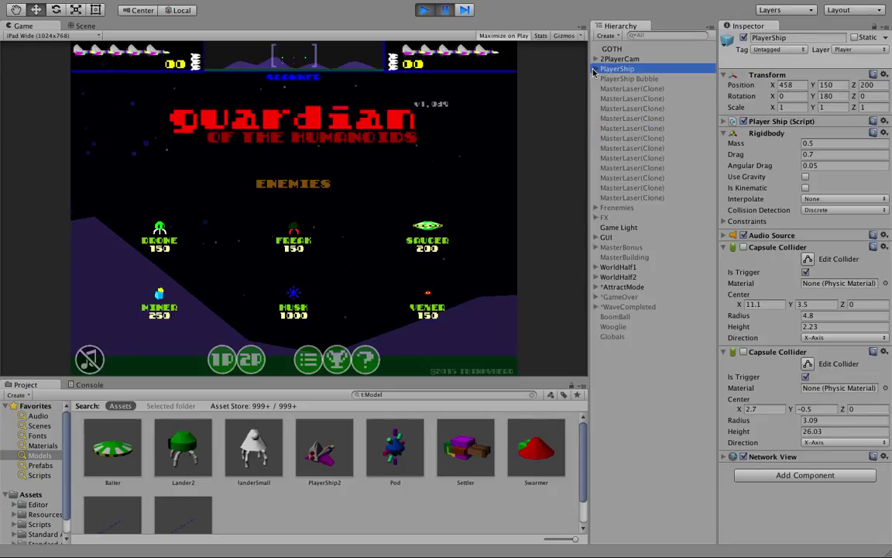
click(595, 69)
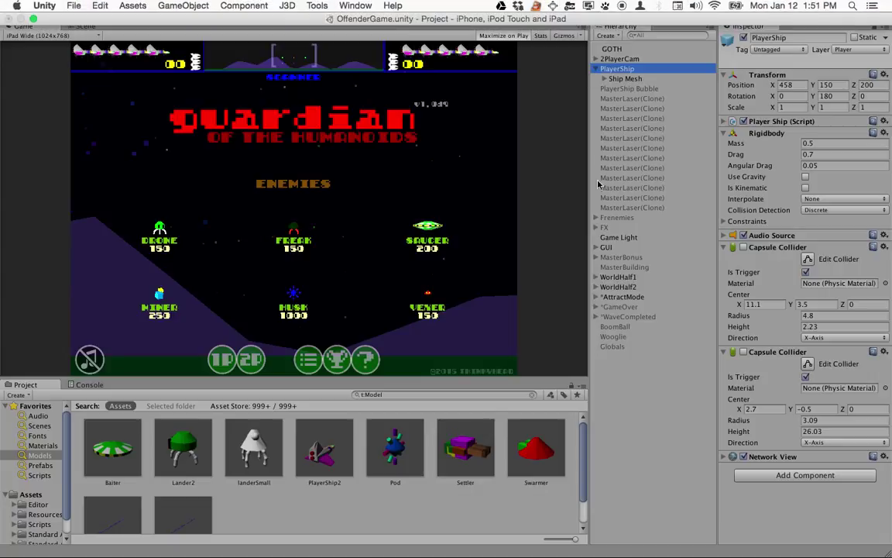
click(604, 79)
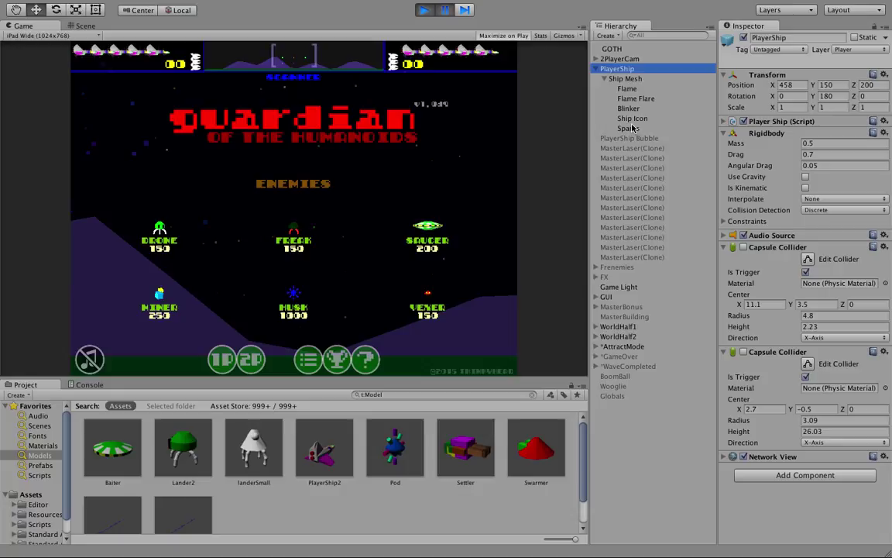
click(632, 118)
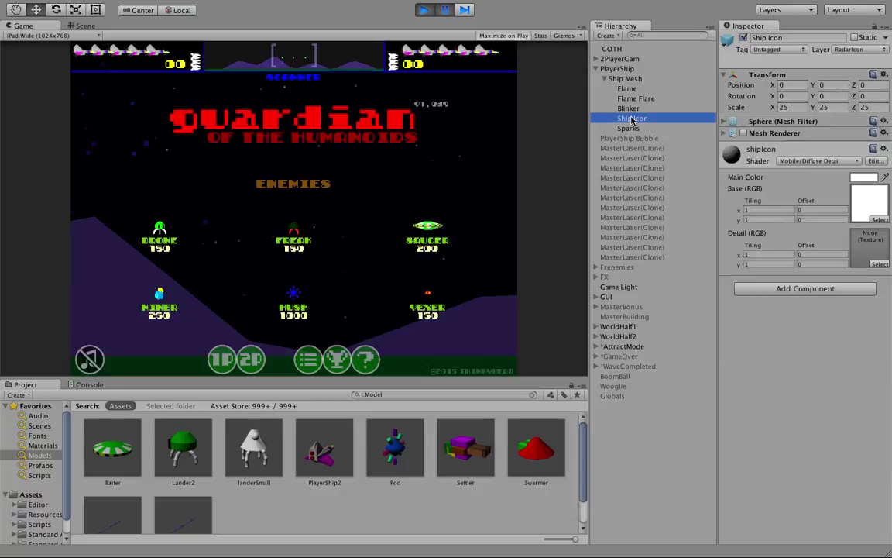
click(604, 79)
click(597, 69)
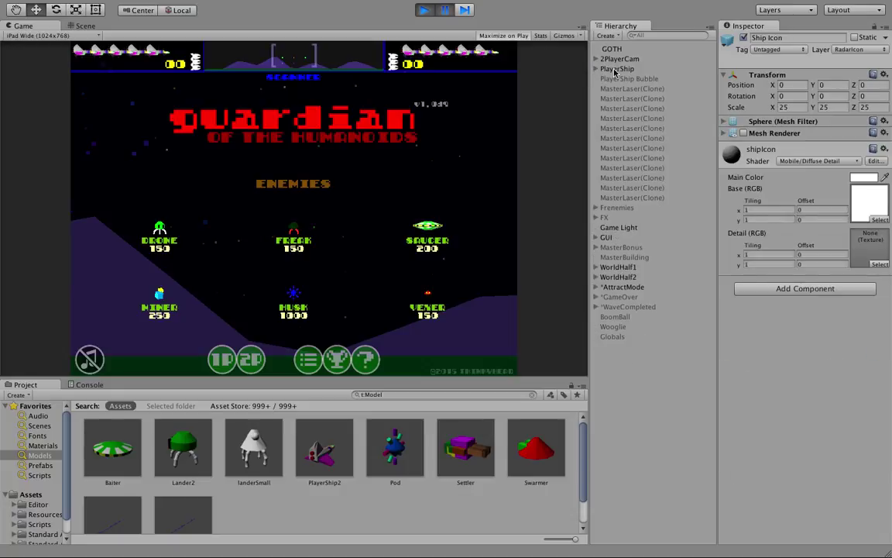
Step: Inspect the Frenemies enemy group and the WorldHalf1 terrain, then start the game
click(596, 208)
click(624, 208)
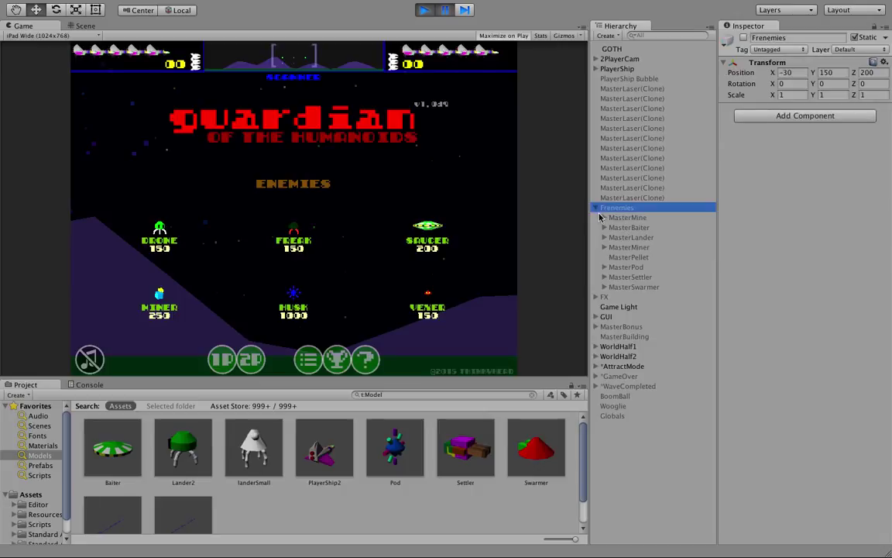
click(596, 208)
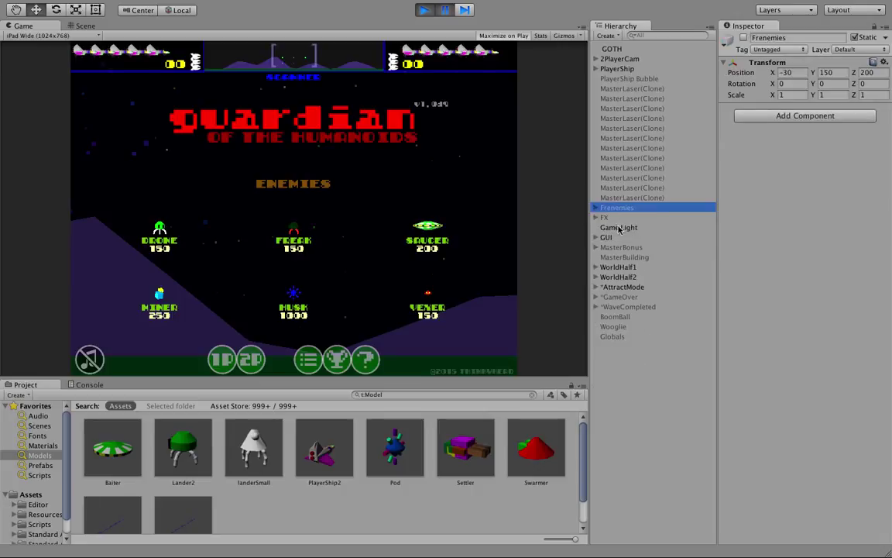
click(617, 266)
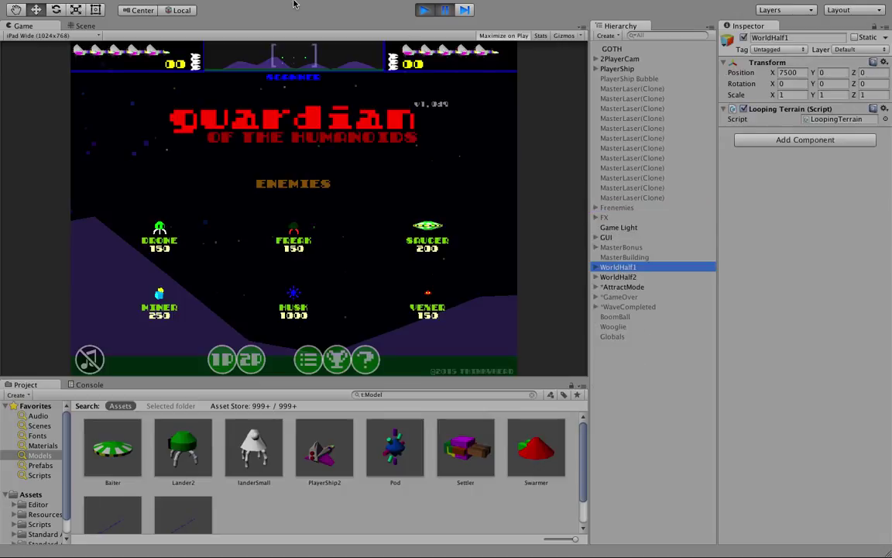
mouse_move(75, 19)
click(424, 10)
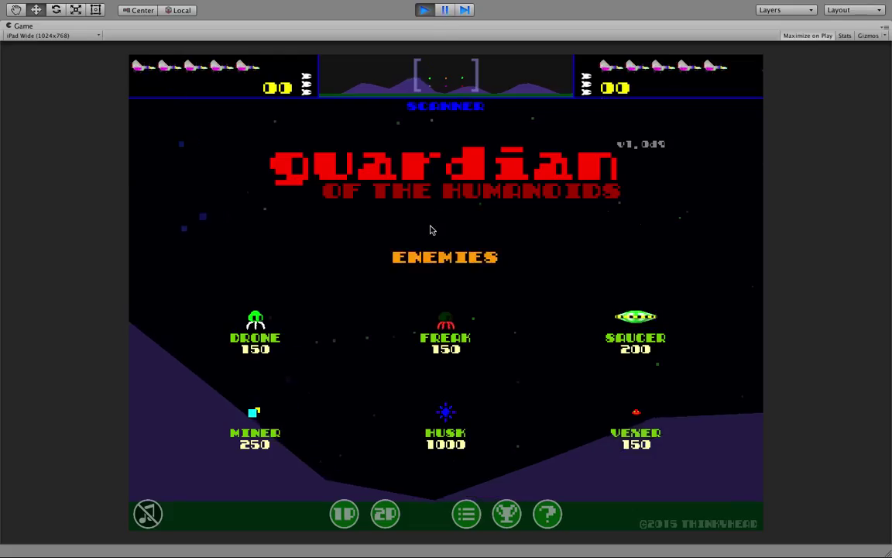
Step: Stop the game and frame WorldHalf1 and WorldHalf2 in the Scene view
click(425, 10)
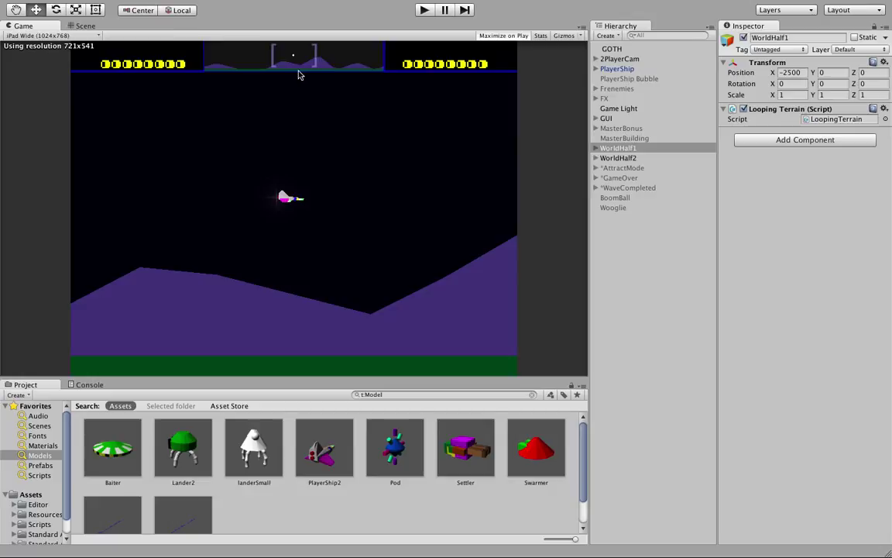
click(85, 25)
double_click(619, 147)
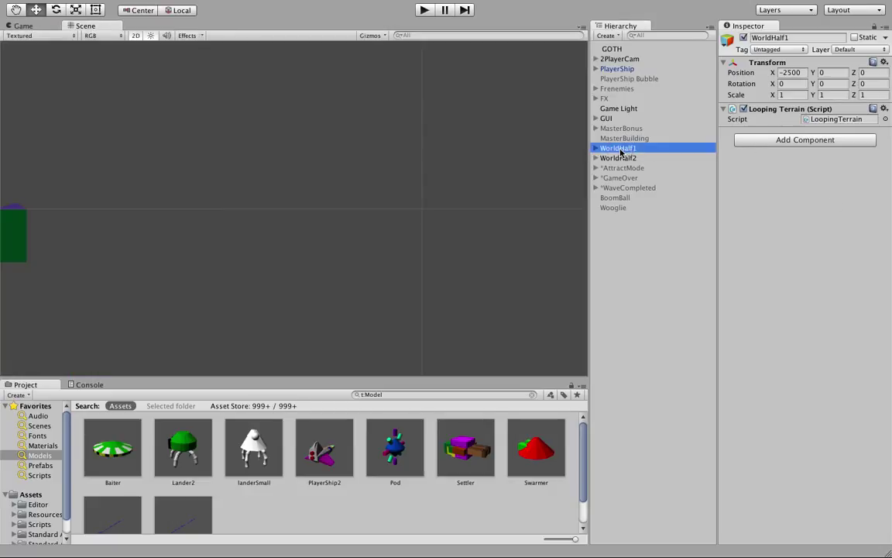
double_click(623, 158)
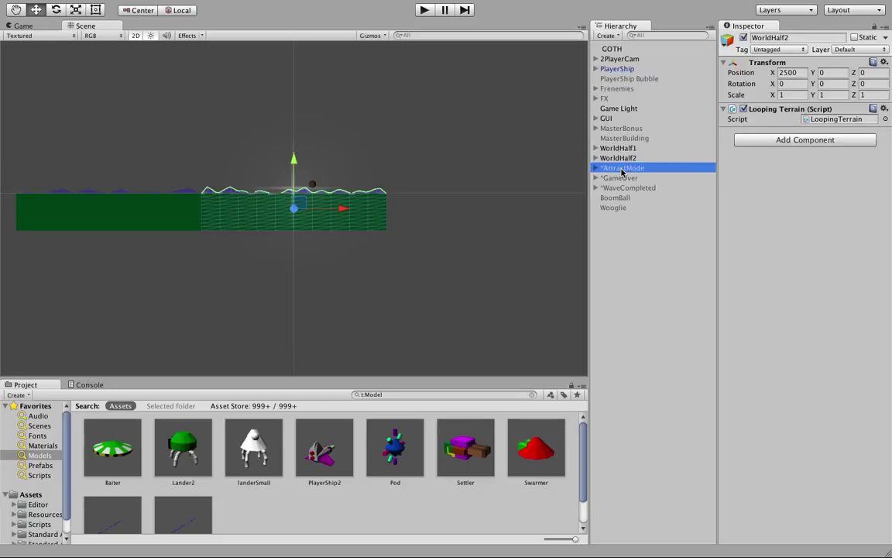
Step: Review the AttractMode, GameOver and WaveCompleted objects' settings, twice through
click(622, 168)
click(621, 177)
click(622, 186)
click(622, 168)
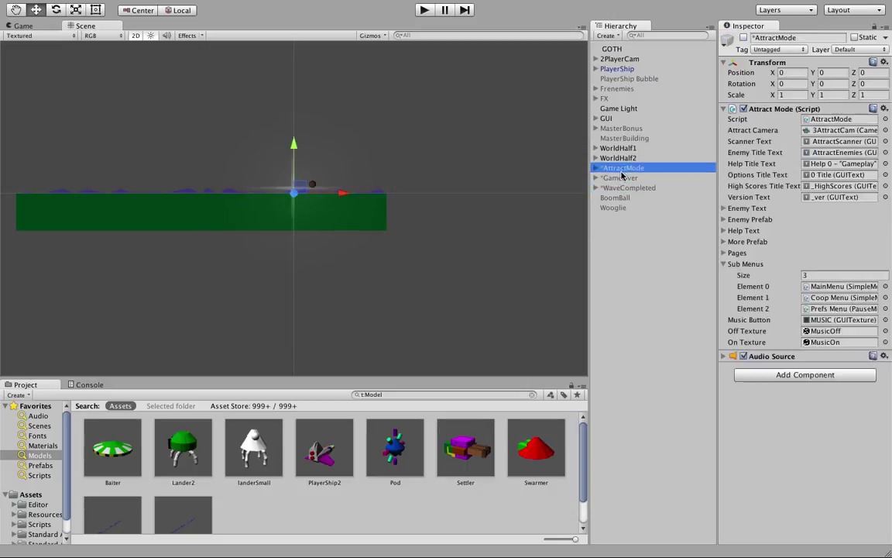
click(621, 177)
click(622, 188)
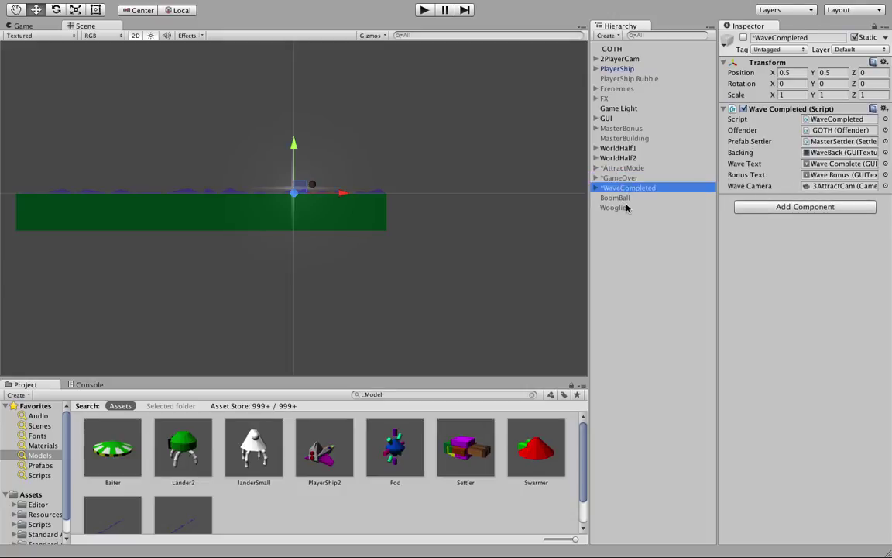